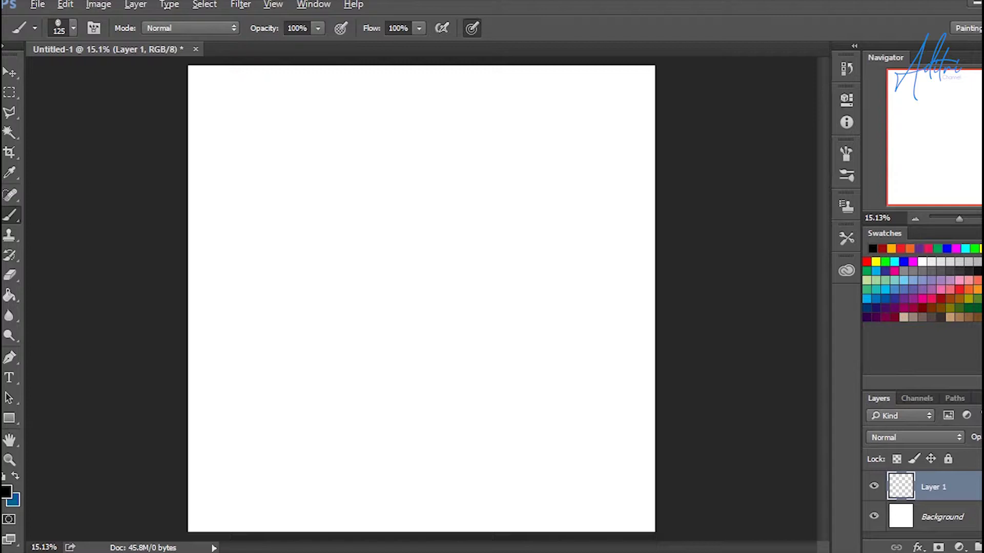
- Paint the head top, side outline, jaw and double nose line of the half lion face in black
left_click_drag(352, 163, 408, 199)
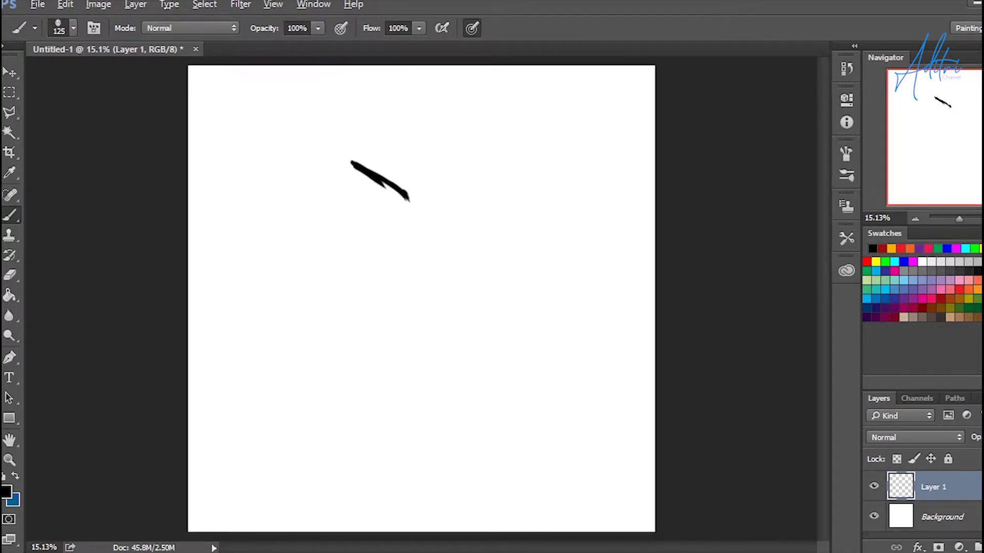
mouse_move(345, 164)
left_mouse_down()
mouse_move(267, 211)
mouse_move(360, 285)
mouse_move(347, 349)
mouse_move(378, 326)
mouse_move(417, 334)
mouse_move(414, 322)
mouse_move(350, 342)
mouse_move(366, 373)
mouse_move(409, 371)
left_mouse_up()
mouse_move(352, 349)
left_mouse_down()
mouse_move(381, 379)
mouse_move(353, 345)
mouse_move(380, 392)
mouse_move(410, 409)
left_mouse_up()
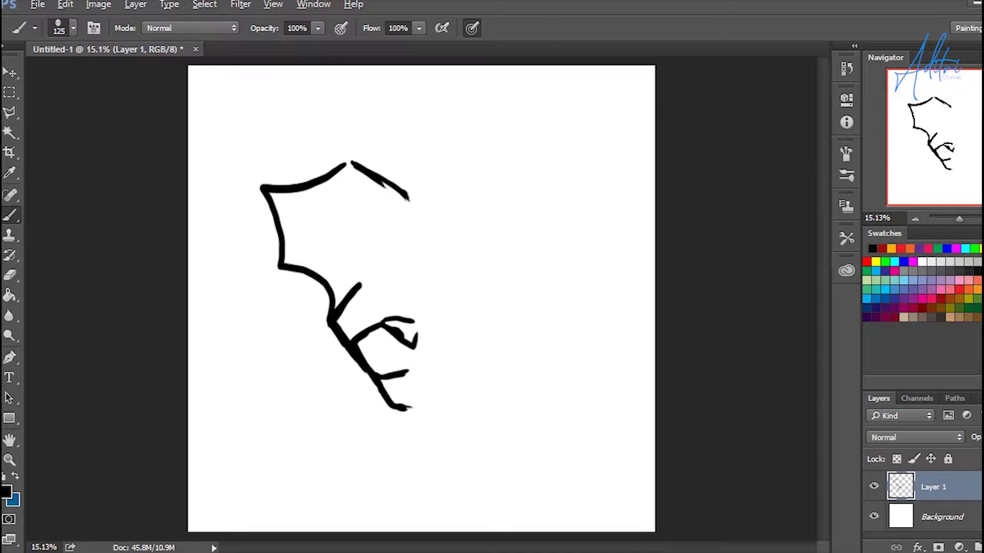
left_click_drag(381, 317, 398, 256)
left_click_drag(382, 316, 392, 257)
- Add the eyebrow, cheek and eye strokes, and thicken the nose into a dark wedge
mouse_move(332, 220)
left_mouse_down()
mouse_move(384, 251)
mouse_move(398, 238)
mouse_move(397, 224)
mouse_move(393, 237)
mouse_move(326, 219)
left_mouse_up()
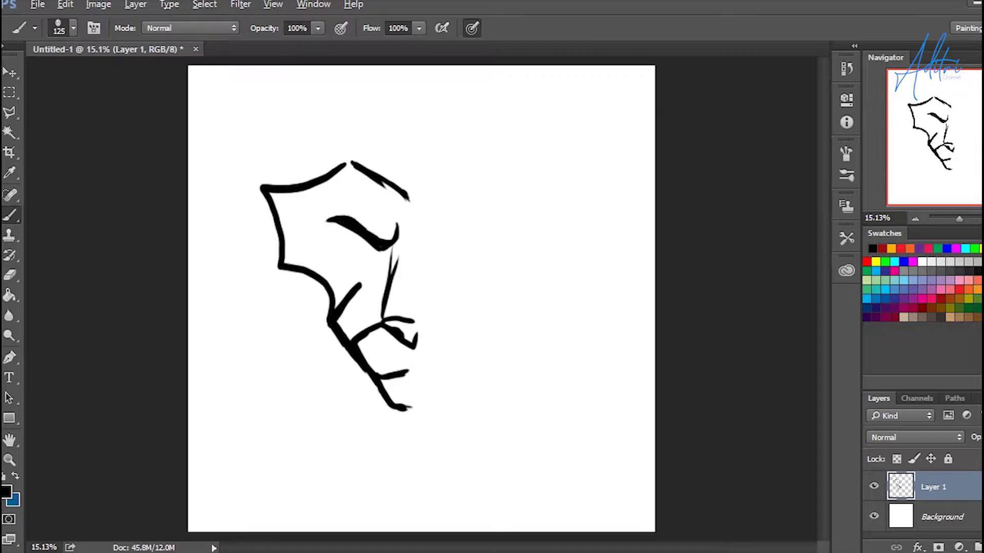
left_click_drag(286, 266, 310, 263)
mouse_move(310, 222)
left_mouse_down()
mouse_move(328, 247)
mouse_move(378, 264)
mouse_move(352, 232)
mouse_move(330, 243)
mouse_move(364, 244)
mouse_move(353, 237)
left_mouse_up()
mouse_move(309, 201)
left_mouse_down()
mouse_move(349, 218)
mouse_move(328, 218)
mouse_move(375, 259)
mouse_move(392, 258)
mouse_move(380, 287)
left_mouse_up()
left_click_drag(399, 251, 337, 324)
mouse_move(357, 275)
left_mouse_down()
mouse_move(352, 302)
mouse_move(329, 311)
left_mouse_up()
- Thicken the lip, reinforce the nose, fill the head-top spike and stroke the back of the head
left_click_drag(383, 379, 411, 373)
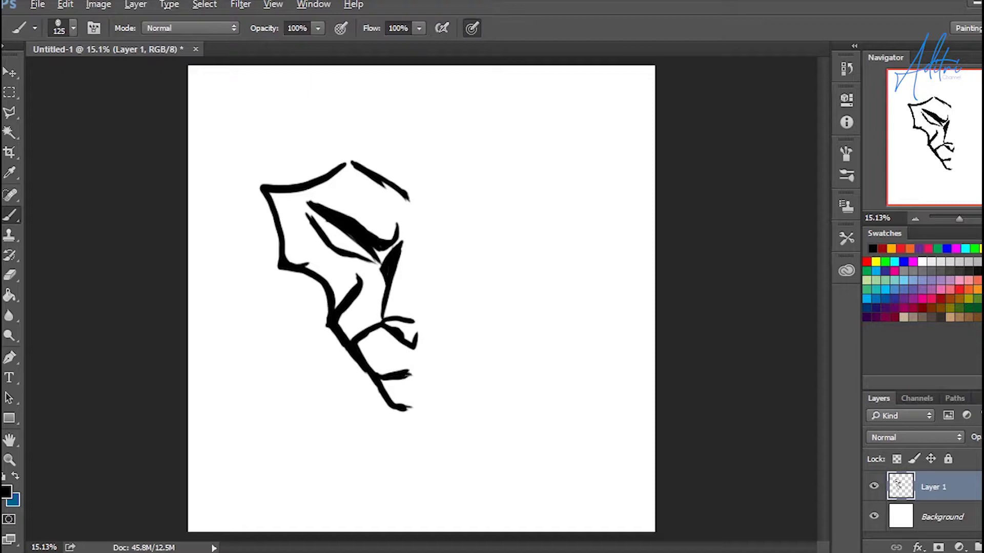
left_click_drag(384, 318, 402, 284)
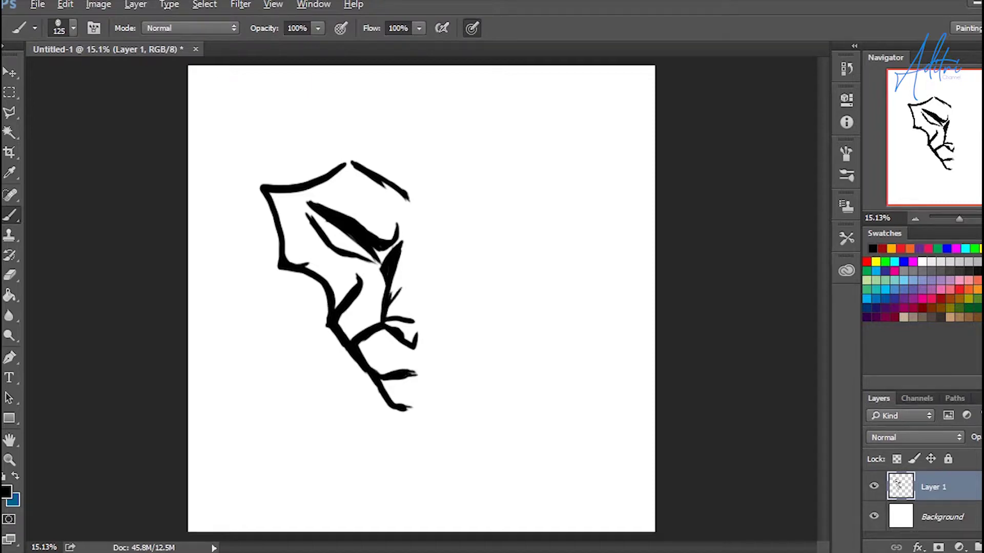
left_click_drag(338, 148, 359, 182)
left_click_drag(339, 145, 349, 159)
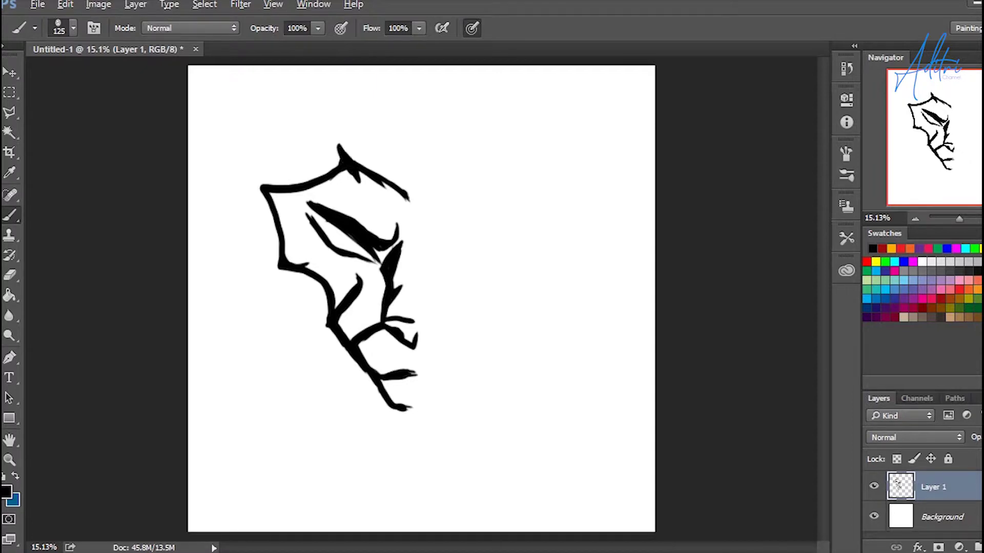
left_click_drag(251, 174, 192, 307)
- Undo the back-of-head stroke and preview a horizontal flip of the sketch, then cancel it
key("ctrl+z")
key("v")
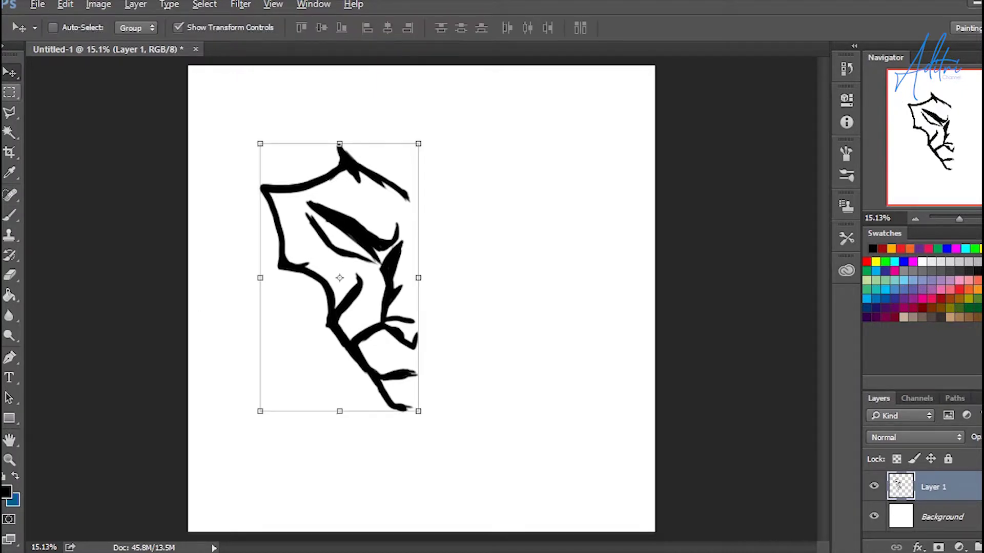
key("ctrl")
key("ctrl+t")
right_click(273, 267)
left_click(328, 502)
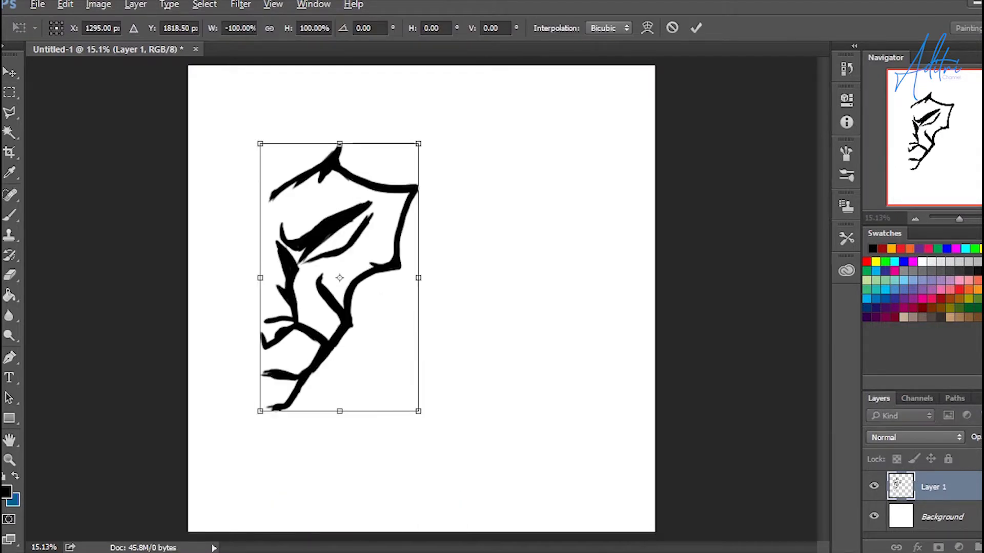
key("Escape")
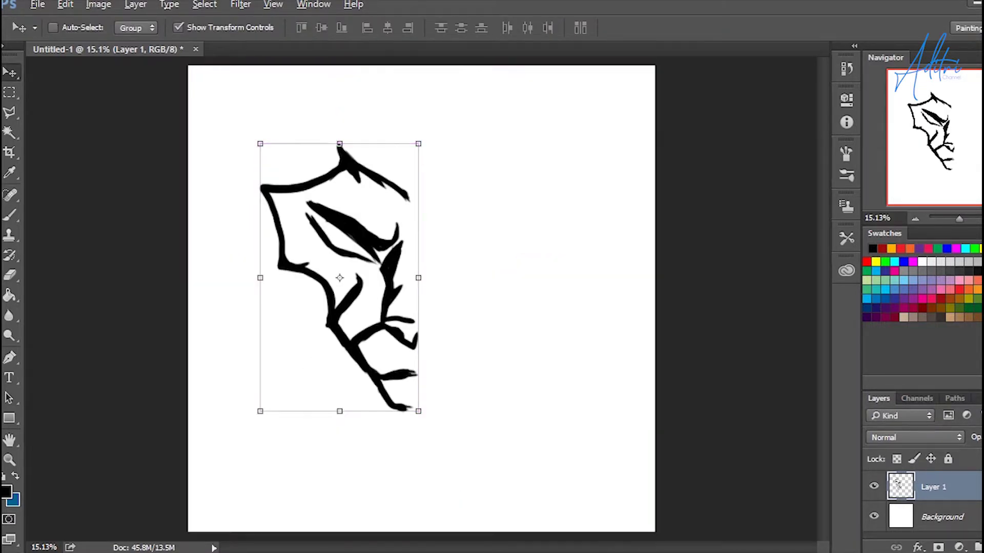
- Duplicate the half face, flip it horizontally and place it on the right to complete the face
key("m")
left_click_drag(236, 133, 447, 466)
key("ctrl+j")
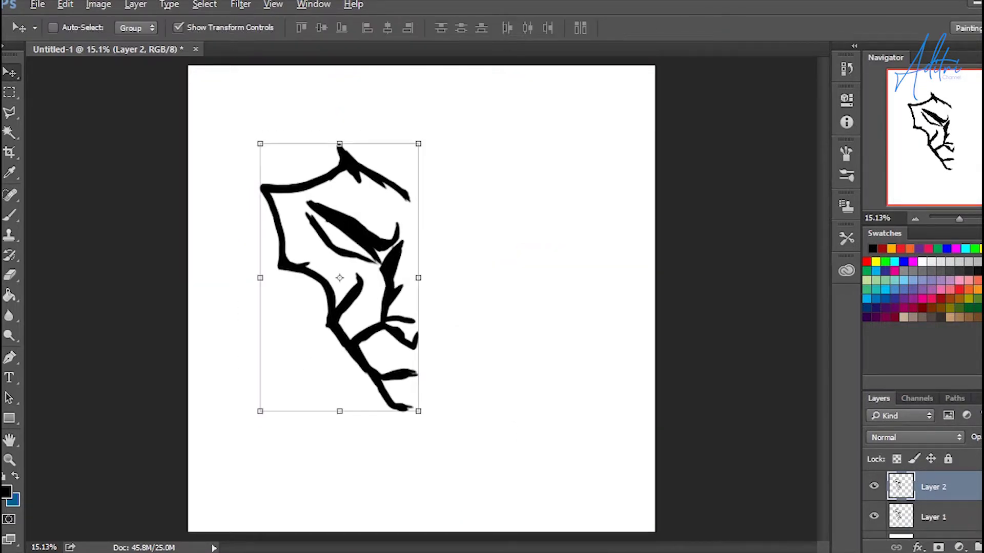
key("ctrl+t")
right_click(287, 268)
left_click(348, 496)
left_click_drag(340, 278, 481, 278)
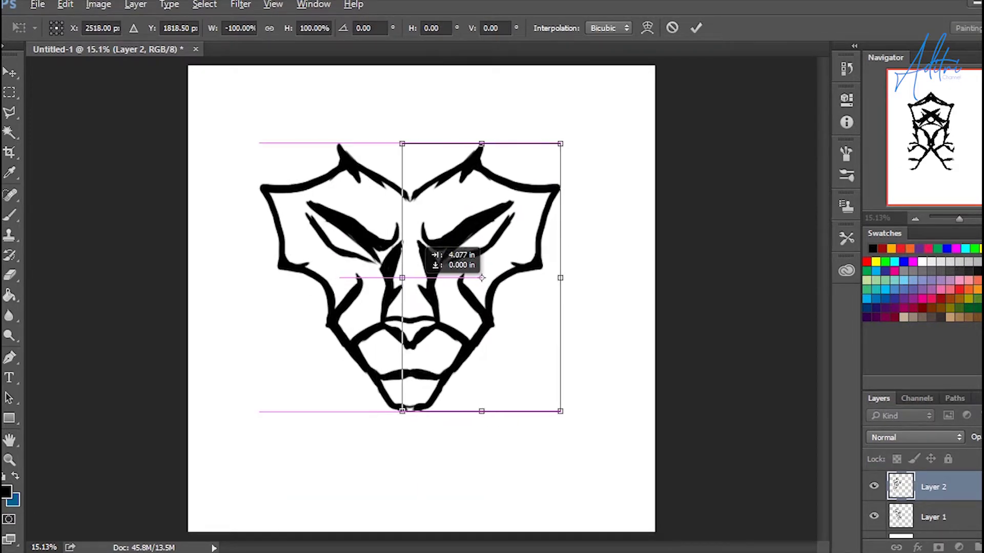
left_click(695, 27)
key("shift+Right")
key("shift+Right")
key("shift+Right")
key("shift+Left")
key("shift+Left")
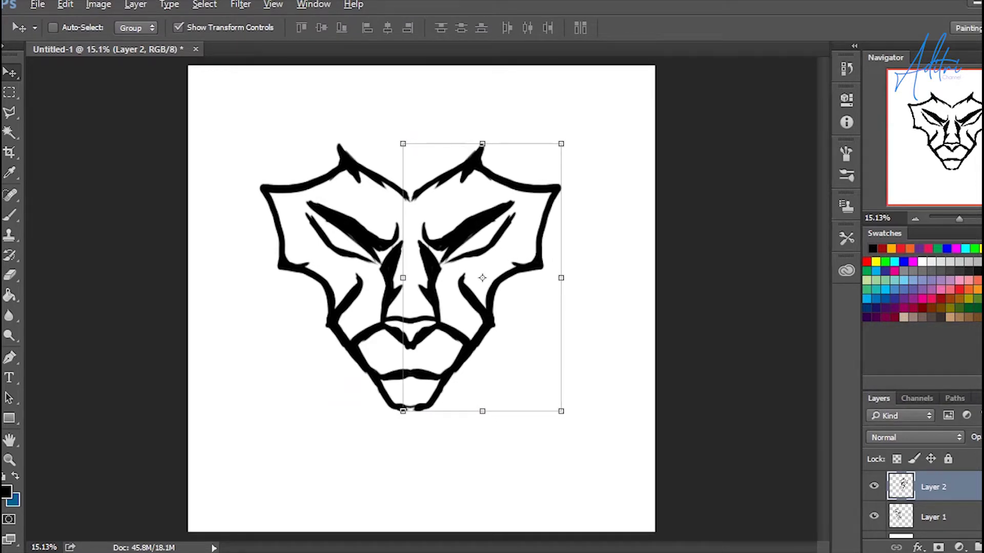
- Combine both face halves into one smart object and open its contents as Layer 2.psb
left_click(932, 517, "shift")
right_click(933, 518)
right_click(932, 487)
left_click(905, 178)
double_click(900, 487)
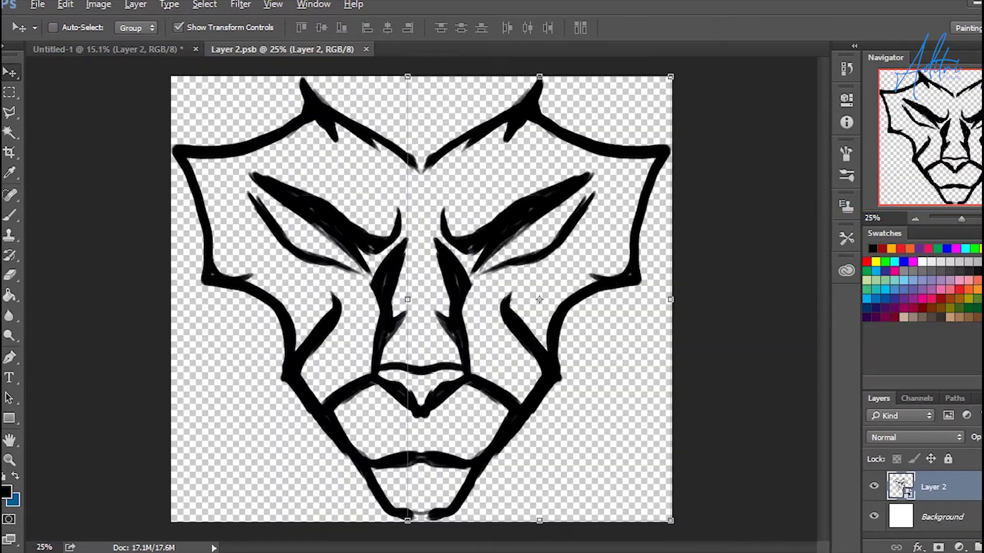
- Return to the main canvas and rasterize the lion face layer
key("ctrl+w")
right_click(933, 487)
left_click(854, 260)
- Scale the lion face down to about 71%, centred, and zoom in on it
key("ctrl+t")
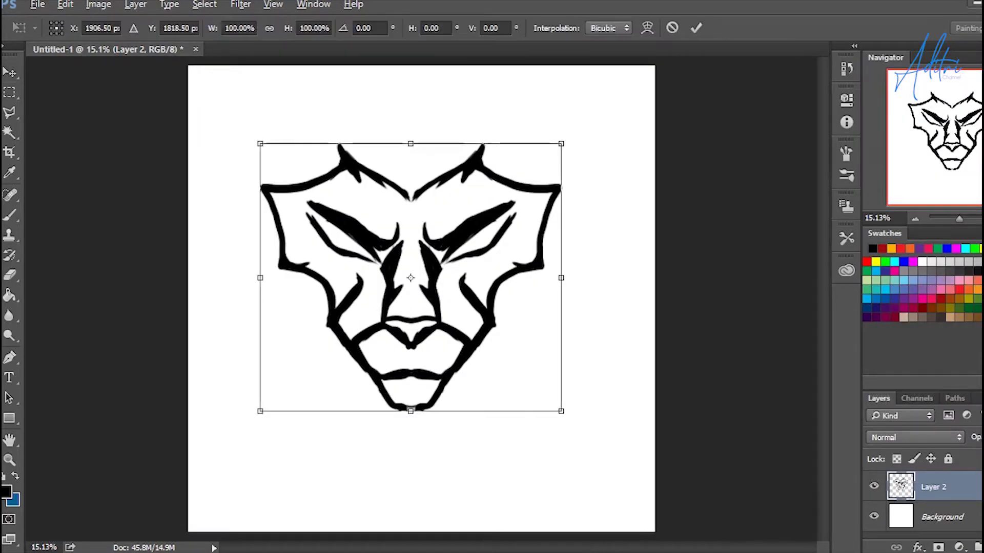
left_click_drag(561, 144, 522, 209)
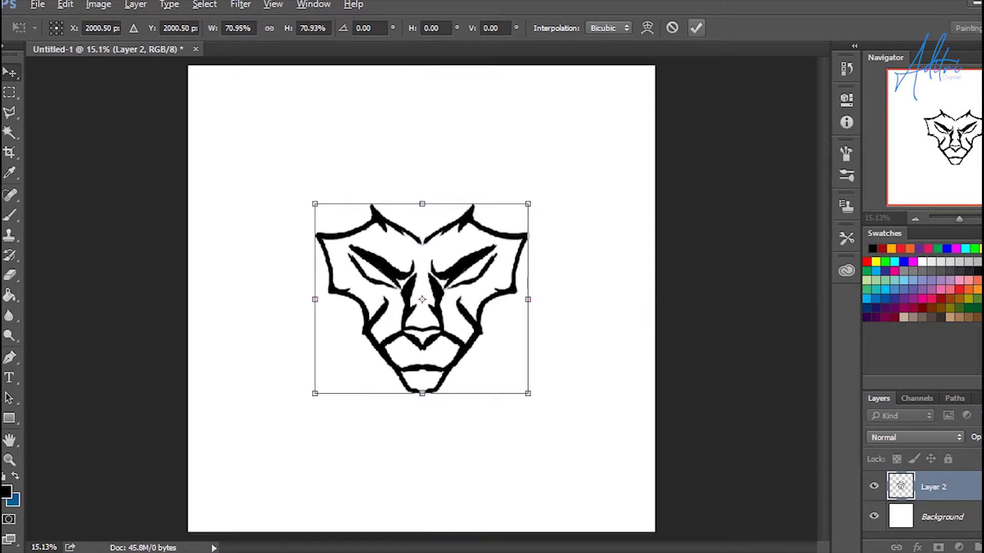
key("Return")
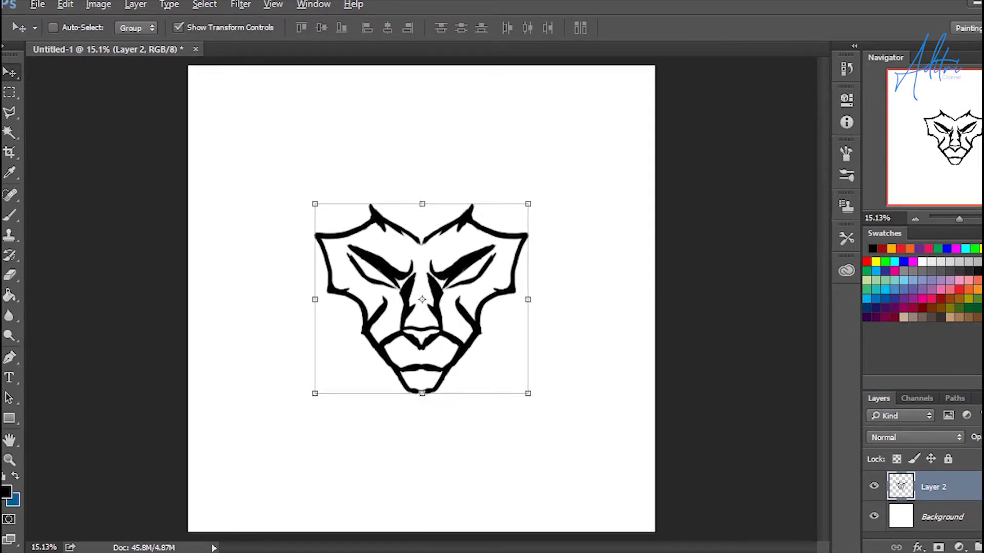
key("b")
key("ctrl+plus")
key("ctrl+plus")
key("ctrl+plus")
key("ctrl+plus")
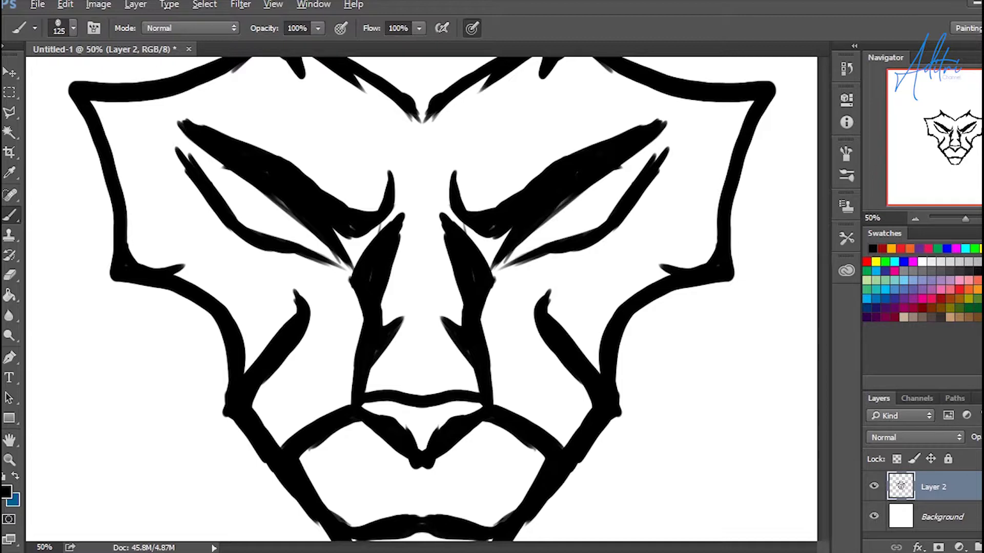
- Darken the inner ends of both eyes and the right eye's lower edge
left_click_drag(484, 228, 505, 267)
left_click_drag(369, 233, 344, 264)
key("e")
scroll(420, 298, "up", 1)
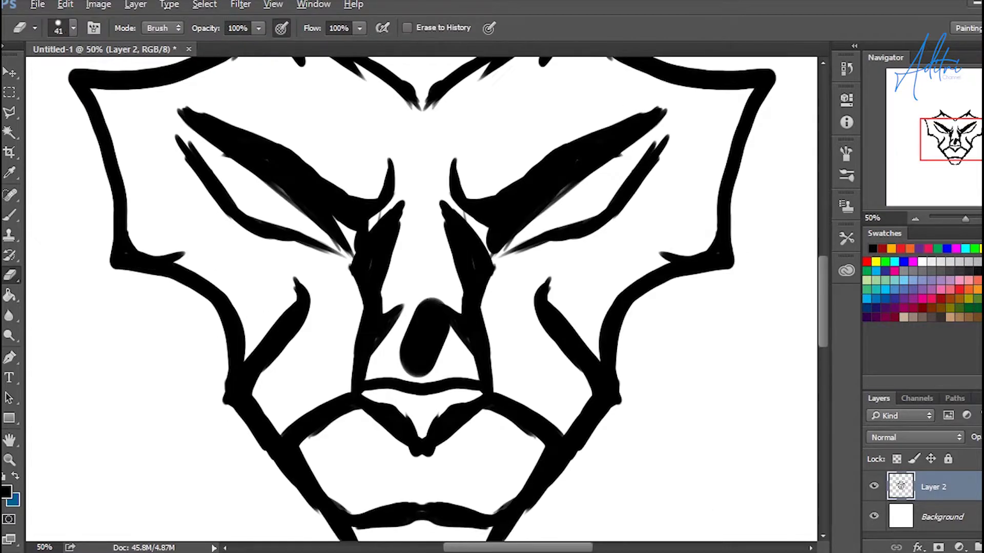
key("b")
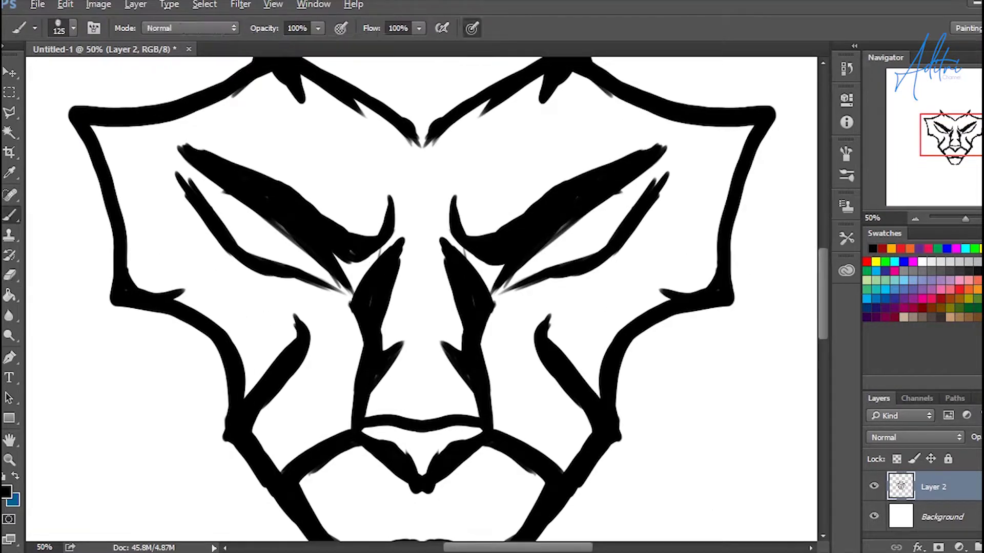
left_click_drag(572, 222, 542, 250)
mouse_move(645, 175)
left_mouse_down()
mouse_move(600, 205)
mouse_move(674, 168)
left_mouse_up()
- At brush size 70, thicken both eyes' lower lines, the cheek stroke and the nose bottom
key("bracketleft")
key("bracketleft")
key("bracketleft")
mouse_move(505, 266)
left_mouse_down()
mouse_move(490, 279)
mouse_move(564, 269)
mouse_move(633, 240)
mouse_move(645, 217)
left_mouse_up()
mouse_move(555, 309)
left_mouse_down()
mouse_move(545, 325)
mouse_move(558, 343)
left_mouse_up()
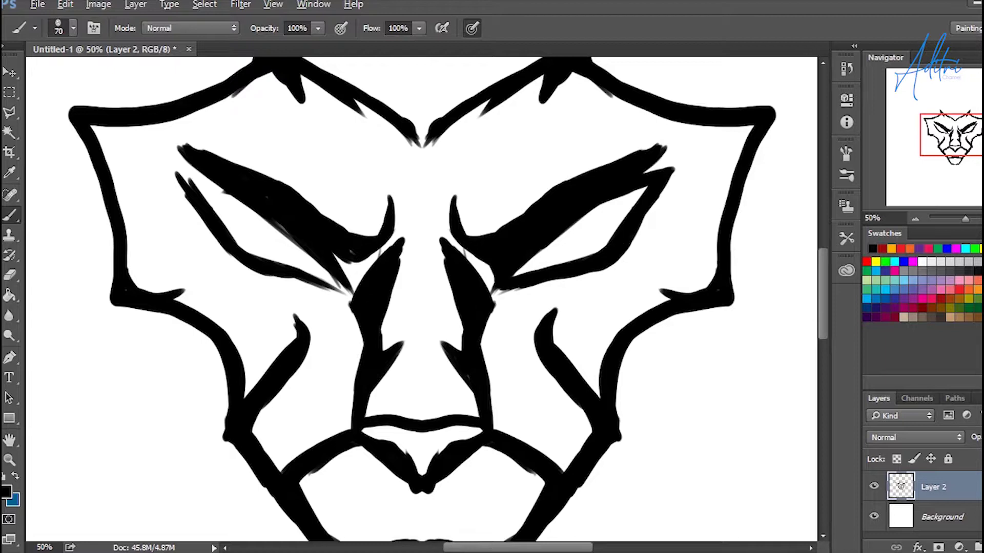
left_click_drag(402, 479, 426, 494)
mouse_move(336, 255)
left_mouse_down()
mouse_move(351, 276)
mouse_move(347, 294)
mouse_move(334, 254)
left_mouse_up()
left_click_drag(270, 277, 340, 288)
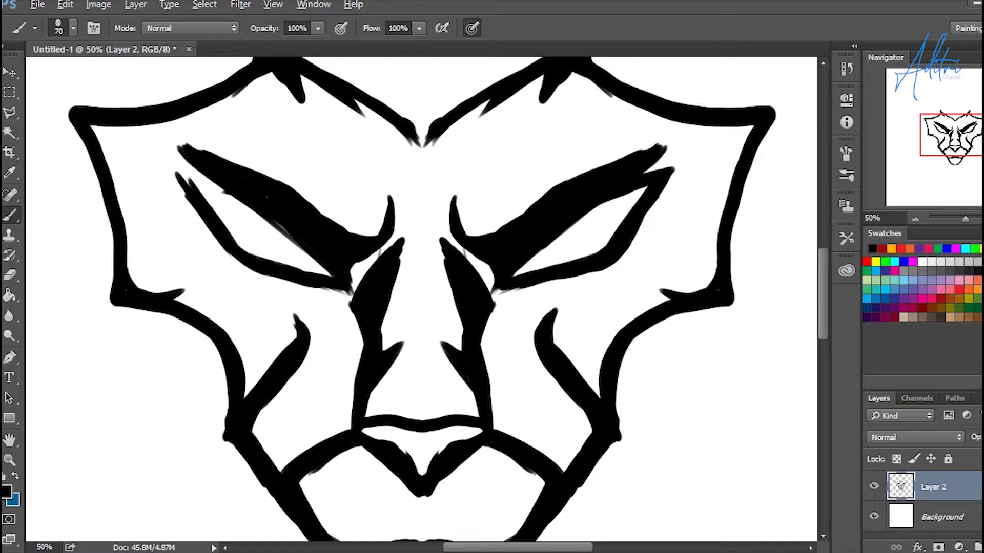
mouse_move(174, 177)
left_mouse_down()
mouse_move(233, 197)
mouse_move(182, 189)
mouse_move(173, 171)
mouse_move(202, 149)
mouse_move(223, 157)
left_mouse_up()
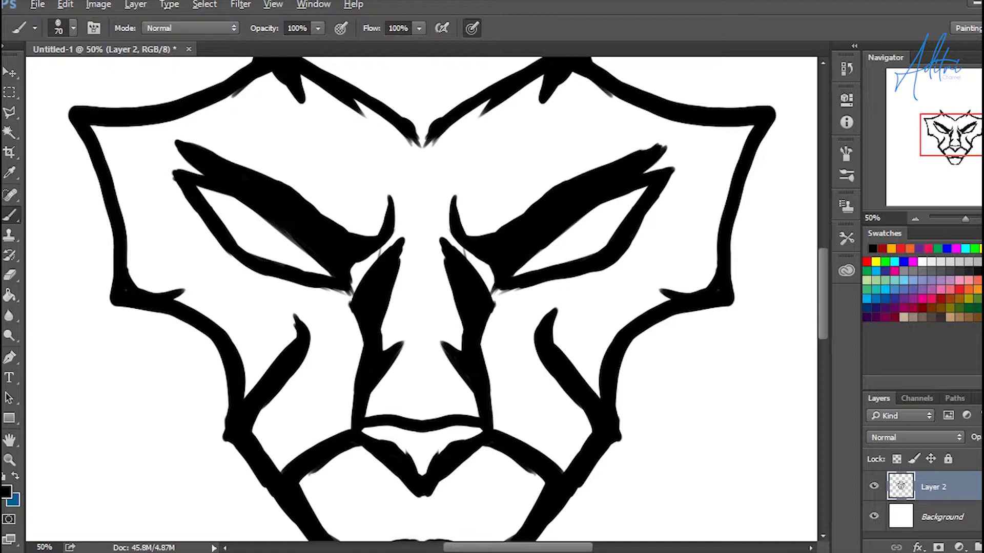
- Touch up the left eye's inner corner, thicken both nose lines and fill the top V-tip
left_click_drag(353, 296, 314, 288)
left_click_drag(492, 295, 581, 276)
key("ctrl+z")
left_click_drag(353, 394, 344, 431)
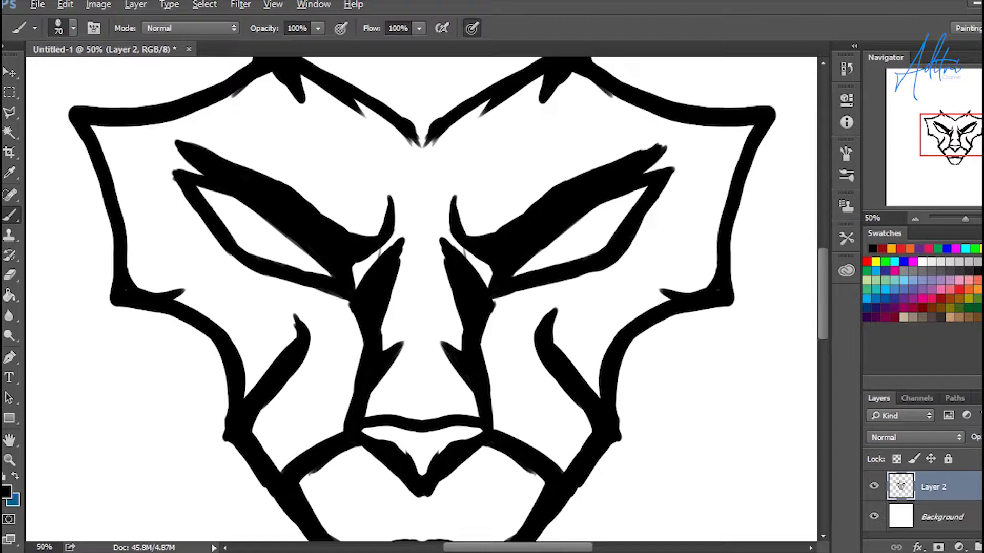
left_click_drag(495, 389, 496, 430)
left_click_drag(403, 135, 435, 139)
- Extend the right inner nose strand upward
scroll(420, 297, "down", 3)
scroll(420, 297, "down", 3)
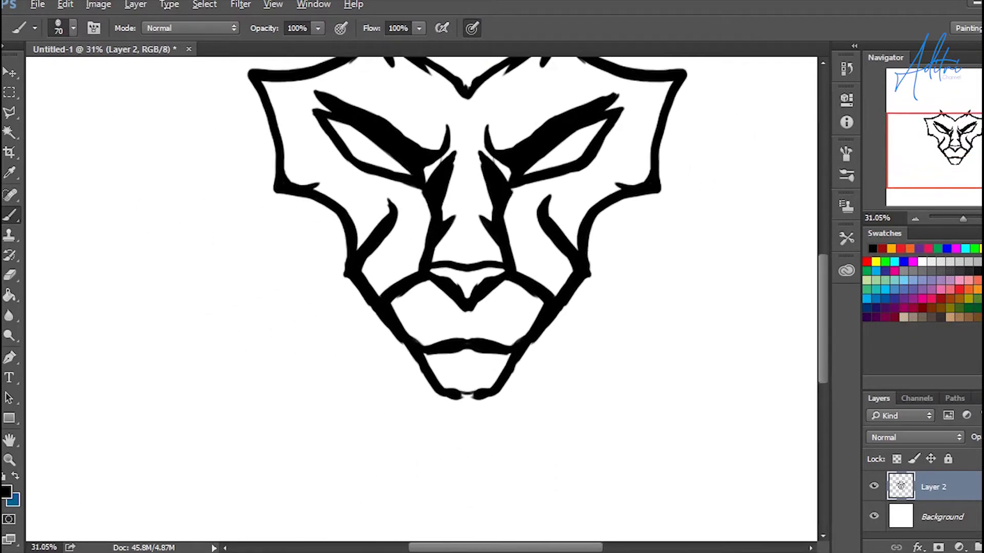
scroll(461, 230, "up", 1)
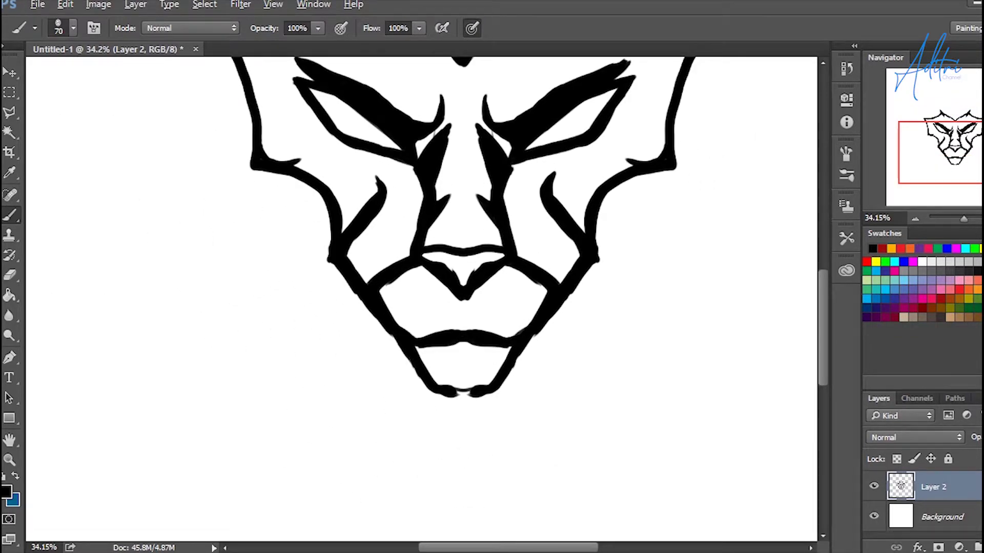
scroll(463, 392, "down", 2)
scroll(464, 392, "down", 1)
scroll(507, 288, "up", 2)
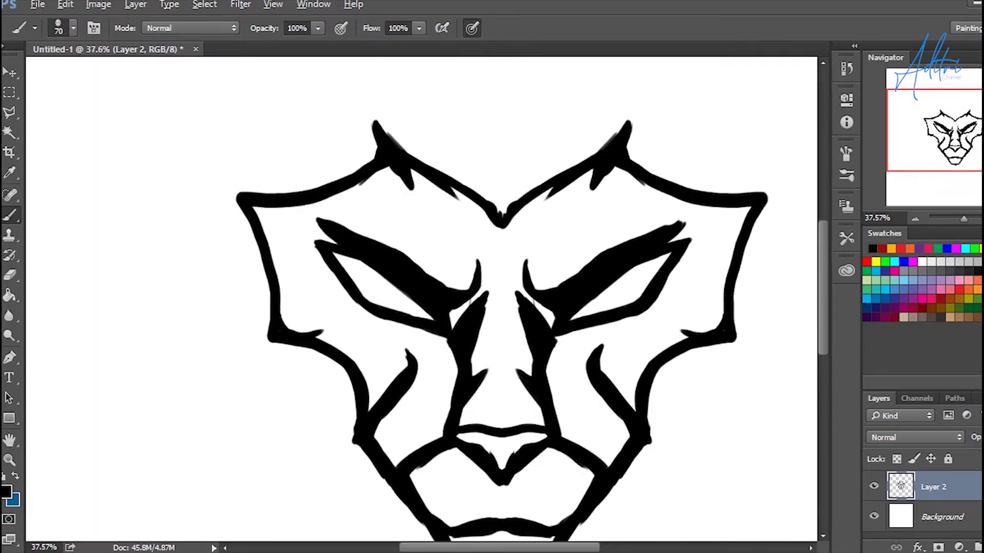
scroll(507, 288, "up", 2)
left_click_drag(519, 272, 524, 308)
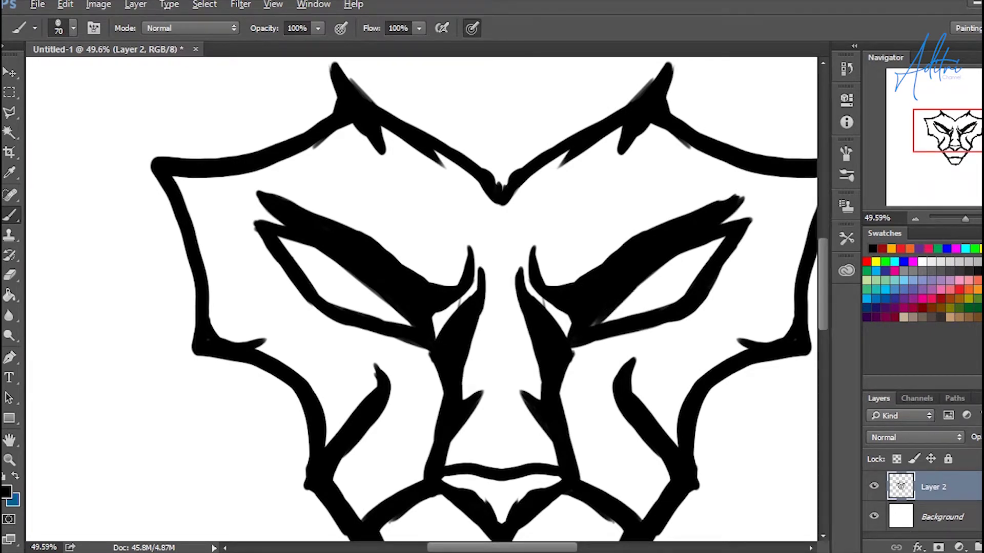
- Paint spiky hair tufts at the brow centre and above both brows
mouse_move(495, 186)
left_mouse_down()
mouse_move(501, 117)
mouse_move(518, 151)
mouse_move(542, 101)
left_mouse_up()
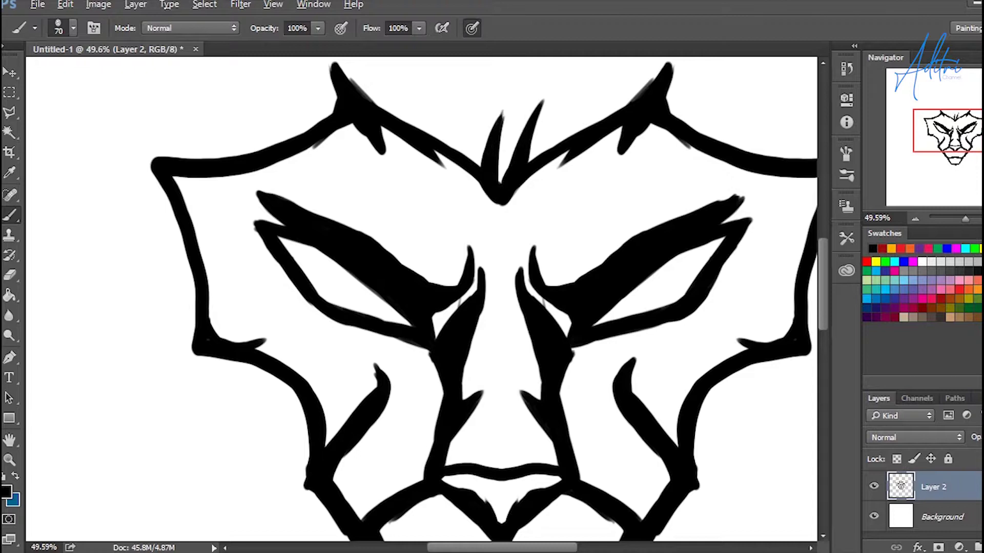
left_click_drag(577, 132, 613, 84)
left_click_drag(558, 163, 613, 82)
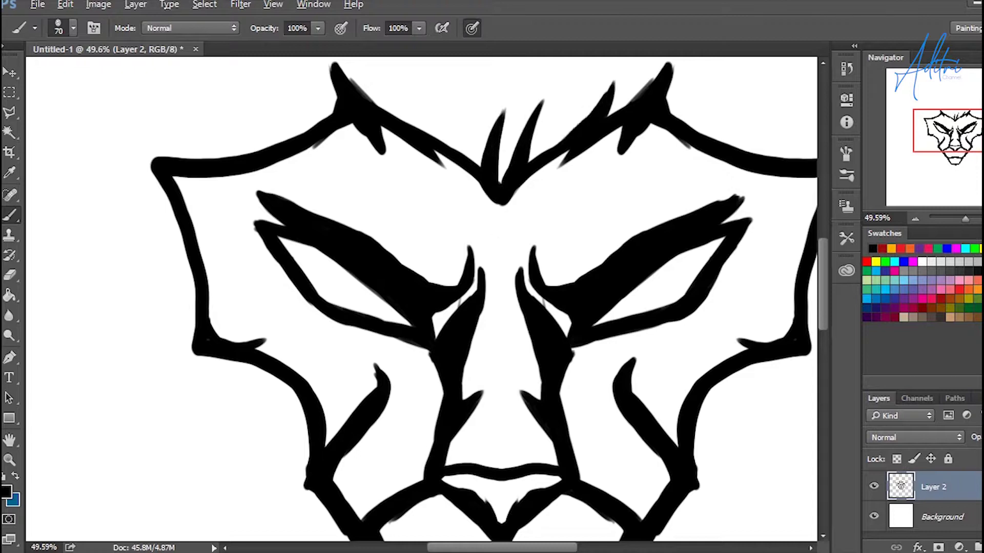
left_click_drag(424, 132, 410, 83)
left_click_drag(433, 135, 413, 86)
left_click_drag(446, 159, 425, 119)
- Extend the left cheek mark, join the nose tip to the upper lip, and add a flame-like tuft above the head
scroll(481, 154, "down", 3)
scroll(482, 256, "down", 1)
left_click_drag(425, 236, 419, 220)
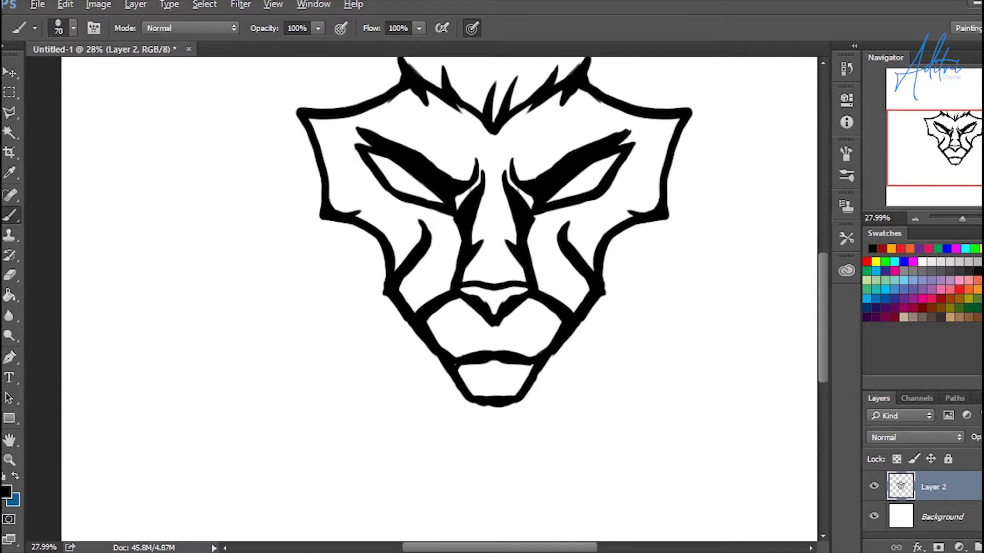
left_click_drag(494, 326, 489, 351)
scroll(495, 256, "down", 1)
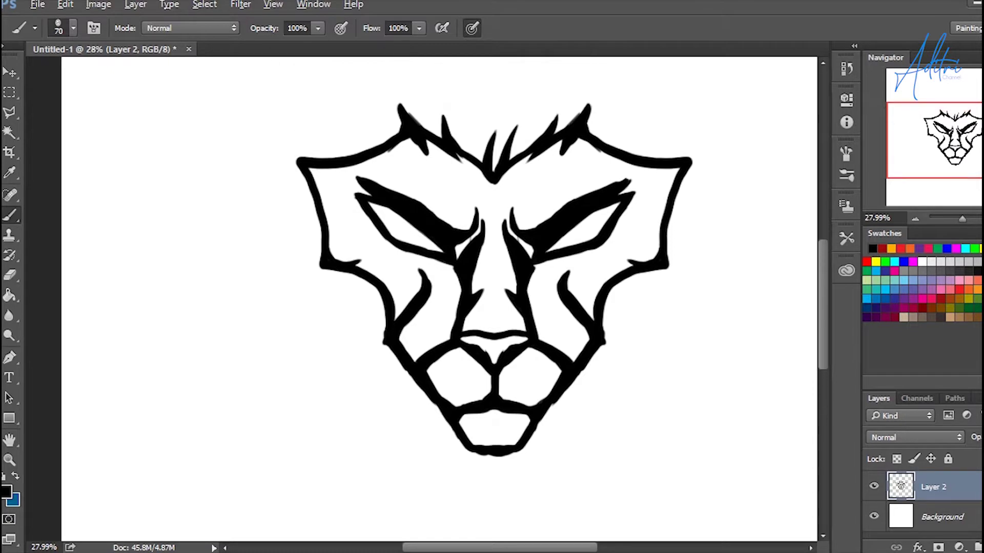
scroll(494, 256, "down", 1)
scroll(494, 256, "down", 1)
scroll(495, 256, "down", 1)
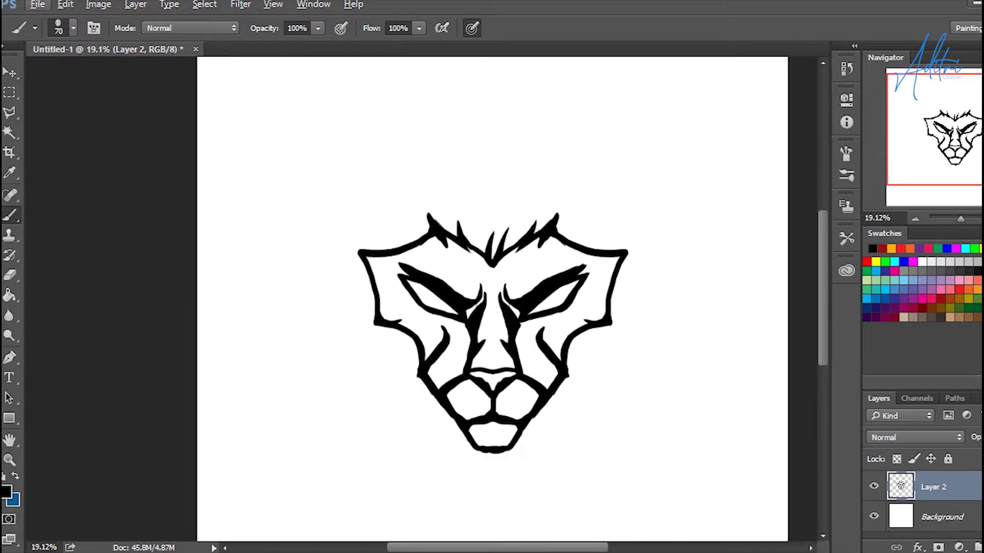
mouse_move(497, 214)
left_mouse_down()
mouse_move(558, 136)
mouse_move(525, 180)
left_mouse_up()
- Redraw the tuft above the head thicker as an M shape with a larger brush
mouse_move(560, 135)
left_mouse_down()
mouse_move(535, 205)
mouse_move(544, 180)
mouse_move(609, 145)
mouse_move(593, 195)
left_mouse_up()
key("ctrl+z")
key("bracketright")
left_click_drag(613, 141, 594, 191)
mouse_move(474, 186)
left_mouse_down()
mouse_move(498, 211)
mouse_move(464, 139)
mouse_move(487, 175)
mouse_move(376, 180)
mouse_move(323, 248)
left_mouse_up()
- Outline the spiky mane around the left, lower and right sides of the head
mouse_move(460, 160)
left_mouse_down()
mouse_move(285, 238)
mouse_move(358, 202)
left_mouse_up()
mouse_move(369, 195)
left_mouse_down()
mouse_move(284, 324)
mouse_move(327, 292)
mouse_move(302, 416)
mouse_move(380, 354)
mouse_move(425, 485)
left_mouse_up()
mouse_move(414, 419)
left_mouse_down()
mouse_move(500, 519)
mouse_move(486, 481)
left_mouse_up()
mouse_move(500, 518)
left_mouse_down()
mouse_move(512, 469)
mouse_move(599, 370)
mouse_move(615, 425)
mouse_move(650, 328)
left_mouse_up()
mouse_move(604, 169)
left_mouse_down()
mouse_move(692, 213)
mouse_move(622, 226)
mouse_move(694, 212)
left_mouse_up()
mouse_move(689, 216)
left_mouse_down()
mouse_move(640, 223)
mouse_move(680, 307)
mouse_move(641, 400)
mouse_move(663, 325)
left_mouse_up()
left_click_drag(645, 289, 695, 331)
left_click_drag(648, 225, 696, 326)
- Fill the enclosed mane areas solid black with the Paint Bucket
key("g")
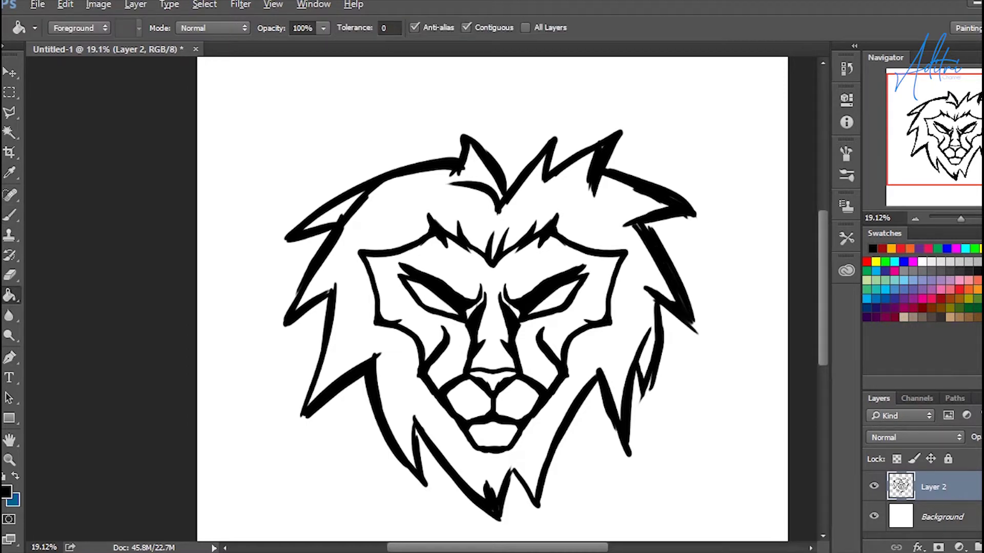
left_click(334, 359)
left_click(564, 195)
left_click(625, 358)
left_click(389, 215)
left_click(328, 210)
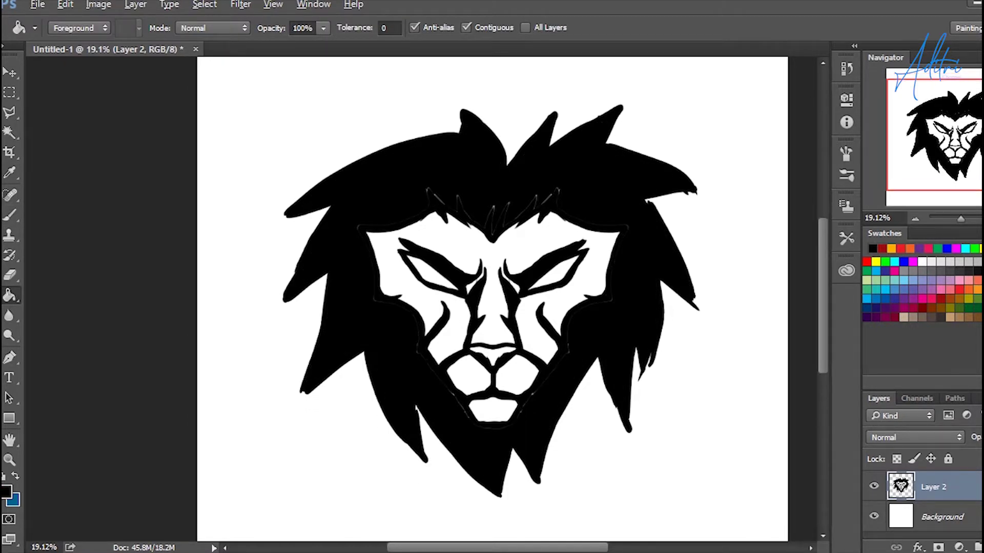
scroll(592, 372, "up", 3)
- Paint over the white gaps above the brow and along the lower face edge and chin
key("b")
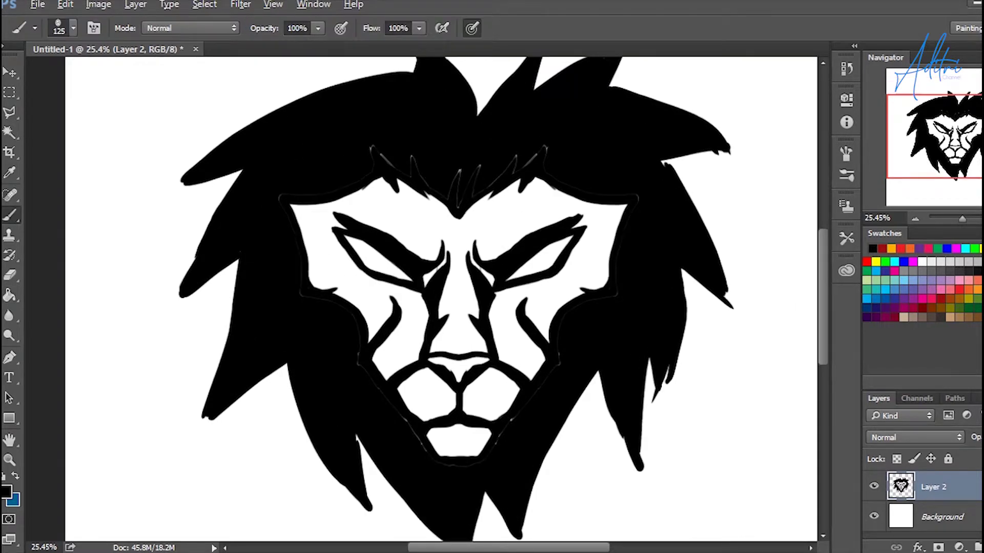
left_click_drag(533, 153, 415, 169)
left_click_drag(377, 382, 423, 446)
left_click_drag(515, 416, 441, 457)
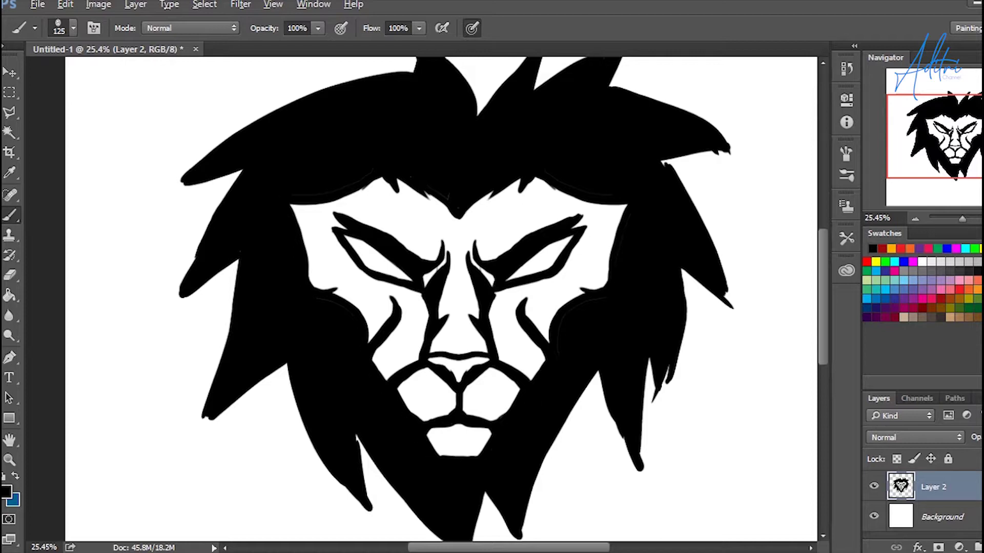
- Lengthen and sharpen the mane spikes on the lower-right, right and upper-right
left_click_drag(599, 374, 640, 476)
left_click_drag(653, 359, 643, 484)
left_click_drag(641, 441, 653, 492)
mouse_move(665, 374)
left_mouse_down()
mouse_move(656, 425)
mouse_move(687, 269)
left_mouse_up()
left_click_drag(663, 161, 736, 308)
left_click_drag(610, 87, 653, 97)
left_click_drag(714, 128, 677, 166)
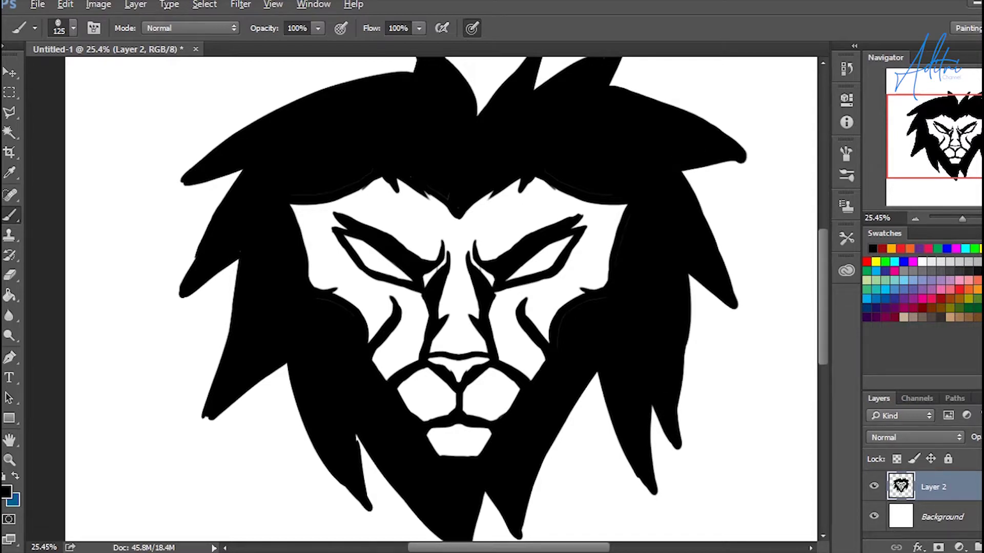
- Extend and thicken the lower-left and left mane spikes into longer tips
left_click_drag(230, 307, 202, 426)
left_click_drag(215, 372, 195, 426)
left_click_drag(282, 366, 192, 444)
left_click_drag(200, 406, 193, 455)
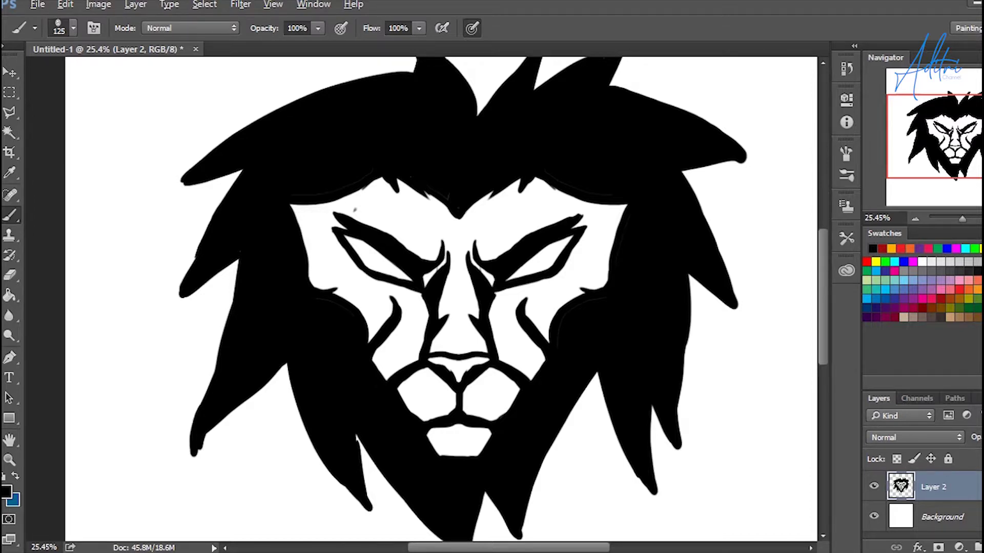
scroll(286, 359, "down", 3)
left_click_drag(254, 233, 210, 336)
mouse_move(251, 303)
left_mouse_down()
mouse_move(208, 353)
mouse_move(228, 320)
left_mouse_up()
left_click_drag(228, 267, 205, 362)
- Add tall strands to the top mane, fill a right mane strip, and extend the left strand tips
mouse_move(441, 154)
left_mouse_down()
mouse_move(404, 171)
mouse_move(418, 182)
mouse_move(341, 147)
mouse_move(283, 153)
mouse_move(392, 139)
mouse_move(466, 165)
mouse_move(464, 136)
mouse_move(493, 125)
left_mouse_up()
left_click_drag(494, 125, 470, 163)
left_click_drag(482, 131, 462, 160)
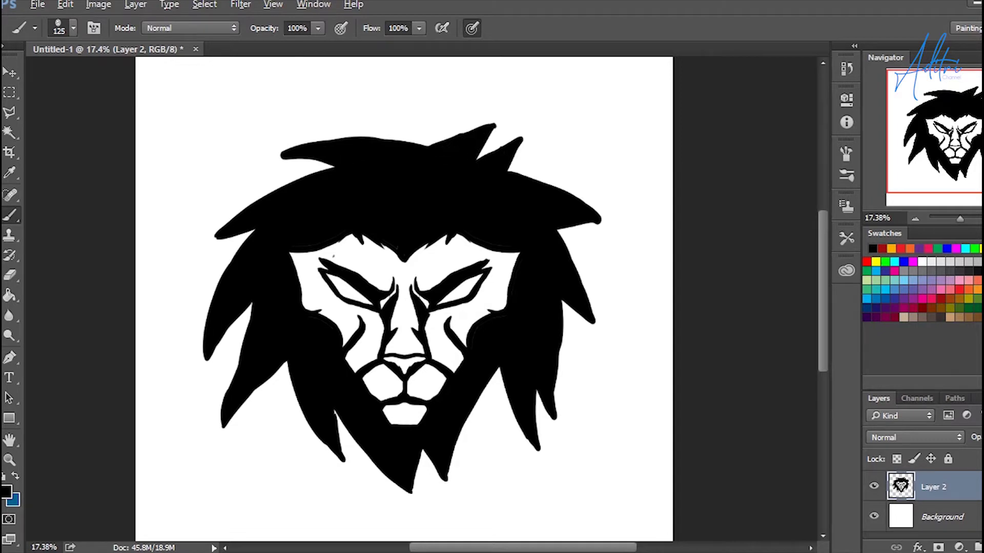
left_click_drag(492, 375, 520, 429)
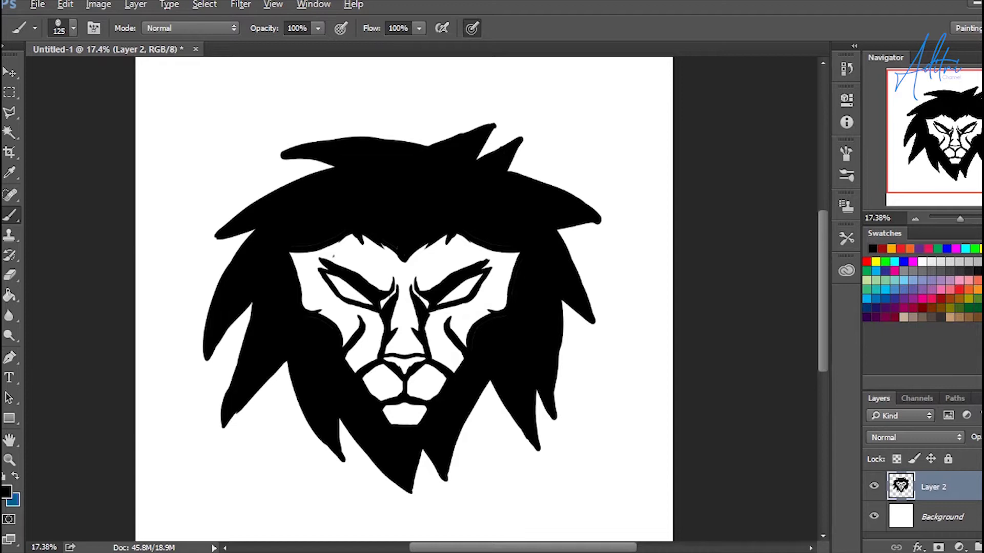
left_click_drag(251, 304, 233, 373)
left_click_drag(240, 316, 223, 428)
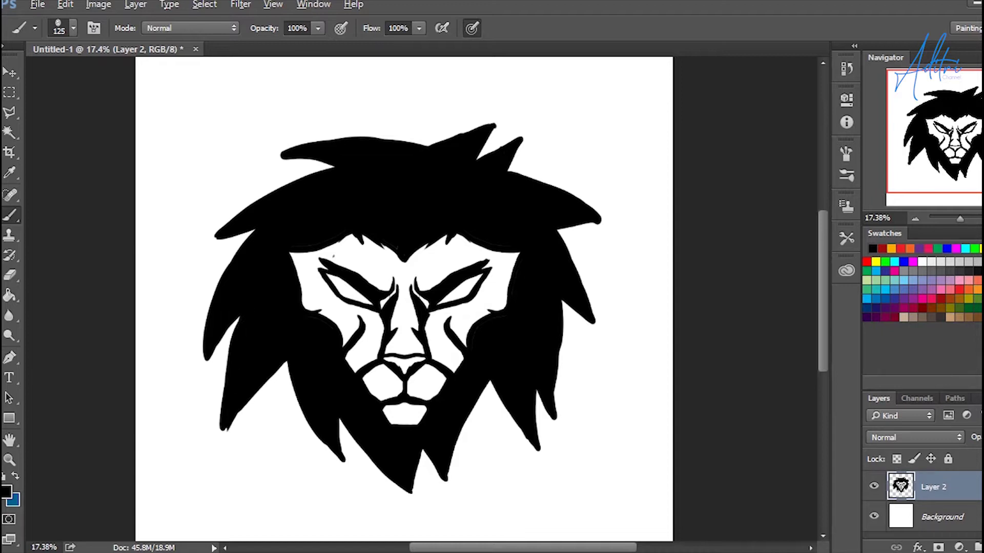
left_click_drag(254, 397, 239, 445)
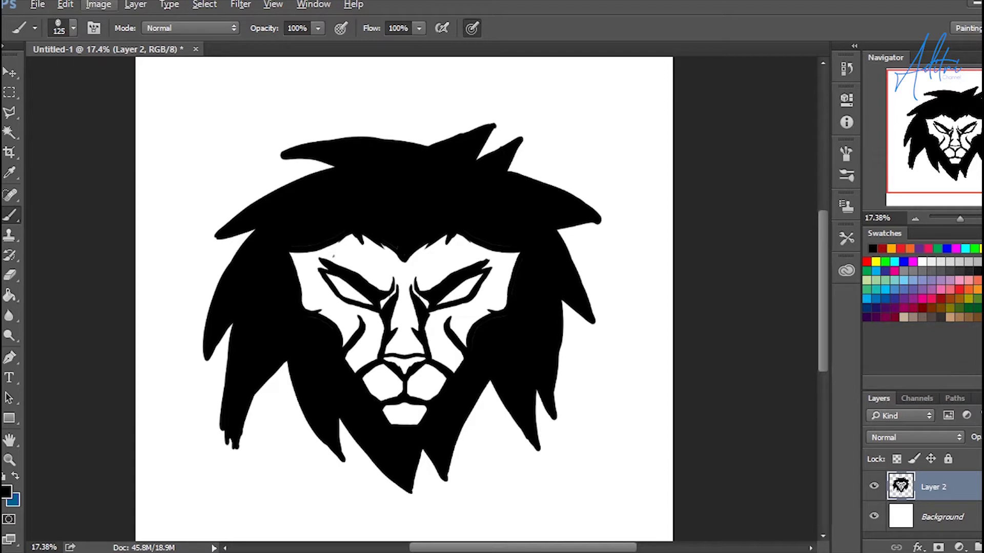
scroll(404, 297, "down", 3)
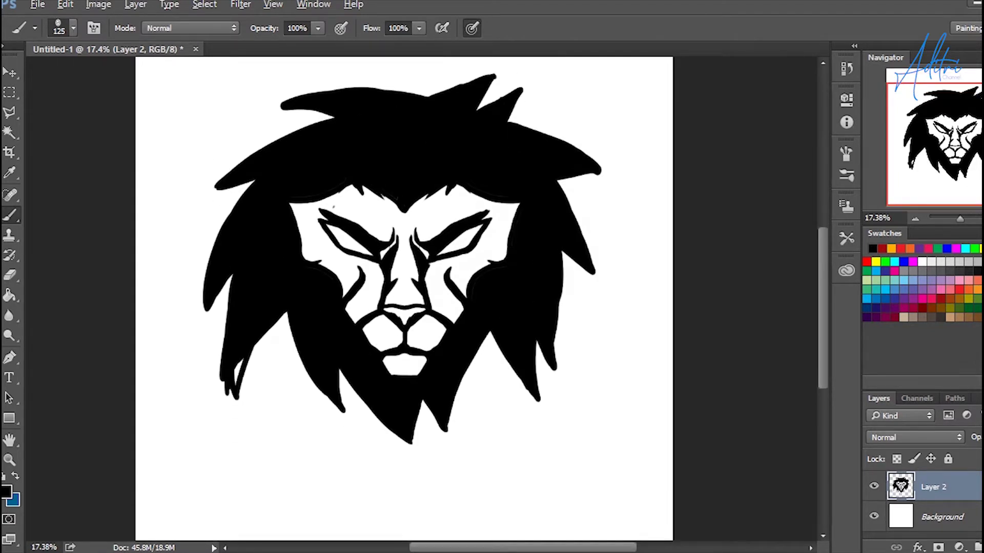
- Paint a spike and thin and long black strands down the lower-left mane
left_click_drag(229, 280, 190, 336)
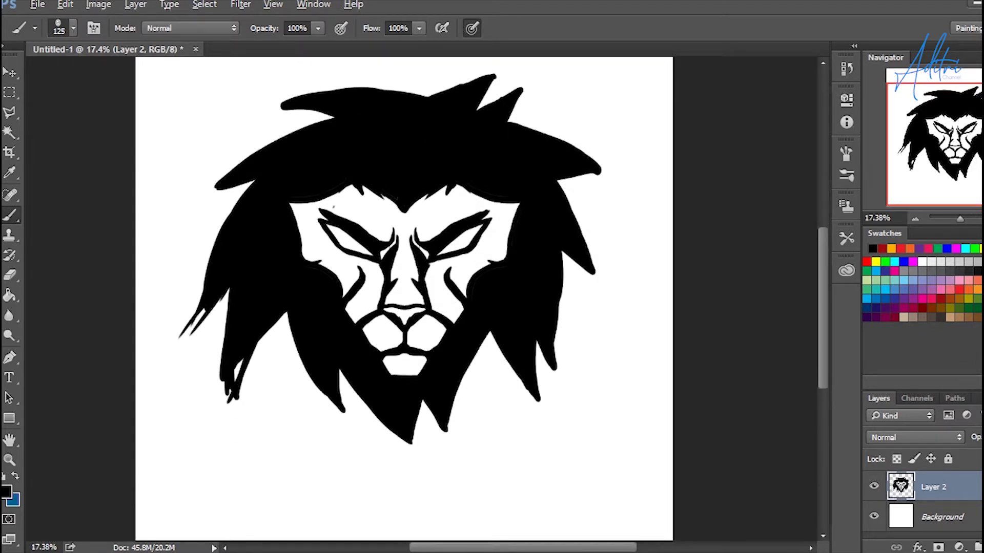
left_click_drag(229, 297, 181, 426)
left_click_drag(224, 341, 200, 451)
left_click_drag(239, 361, 218, 436)
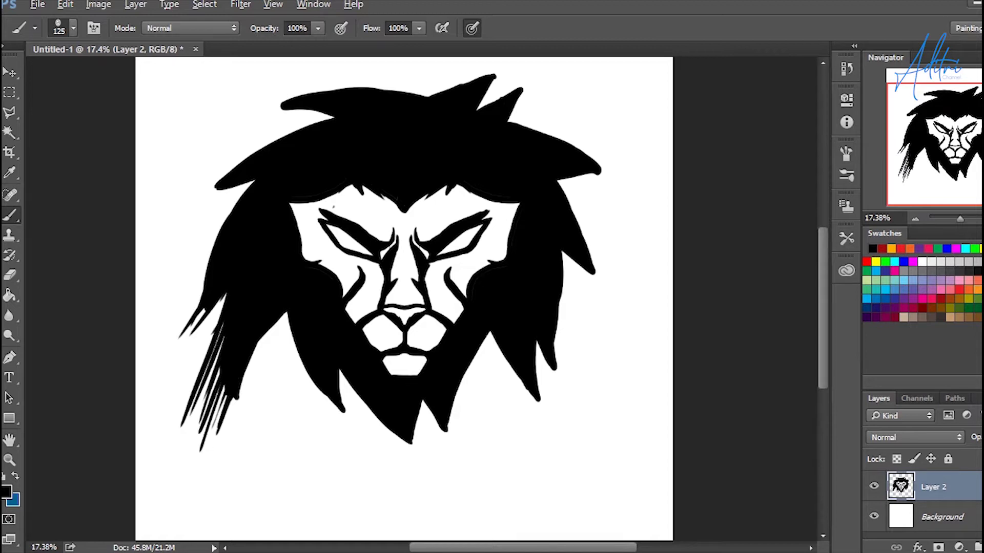
left_click_drag(223, 323, 158, 405)
left_click_drag(226, 295, 174, 407)
left_click_drag(206, 310, 152, 369)
left_click_drag(287, 313, 243, 410)
left_click_drag(248, 333, 238, 495)
- Add swirling curls to the lower-left mane, strands below it, and long strands down the lower-right mane
mouse_move(220, 426)
left_mouse_down()
mouse_move(187, 467)
mouse_move(269, 463)
left_mouse_up()
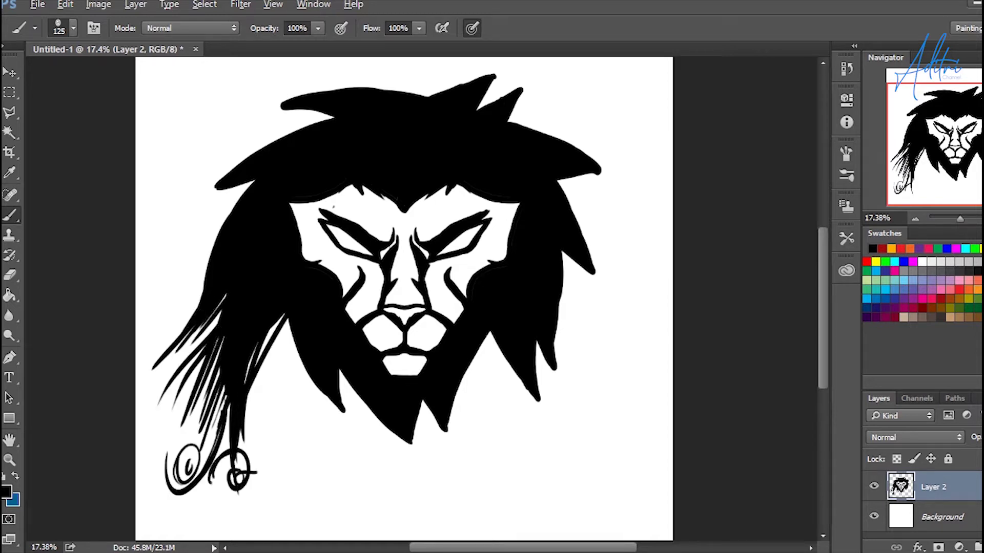
left_click_drag(261, 381, 274, 464)
mouse_move(283, 323)
left_mouse_down()
mouse_move(298, 462)
mouse_move(366, 492)
left_mouse_up()
left_click_drag(302, 356, 404, 500)
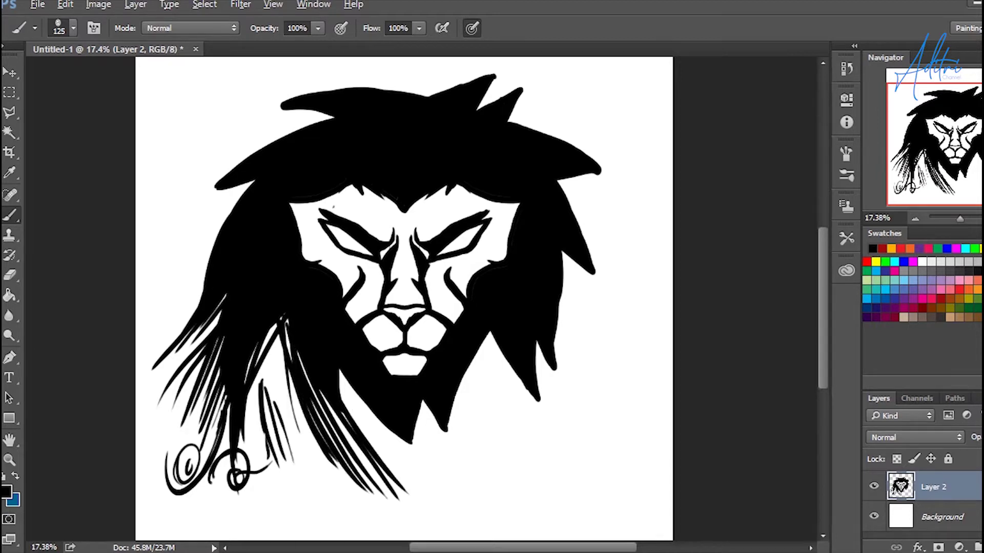
left_click_drag(338, 372, 428, 500)
mouse_move(491, 335)
left_mouse_down()
mouse_move(582, 510)
mouse_move(551, 469)
left_mouse_up()
left_click_drag(505, 365, 533, 425)
left_click_drag(539, 403, 590, 526)
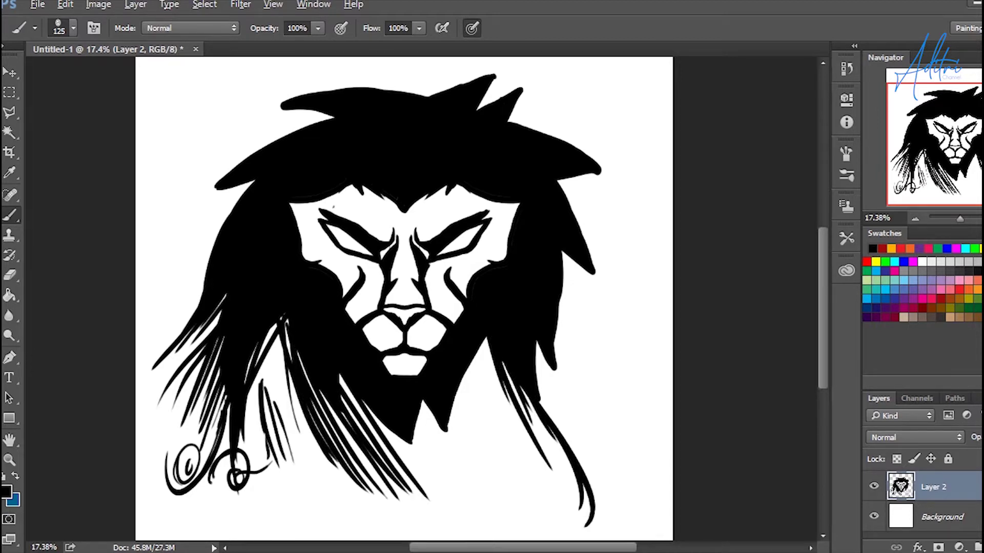
- Zoom out, then paint curly strands and a spiral at the bottom centre and strands along the right side
key("h")
key("ctrl+minus")
key("ctrl+minus")
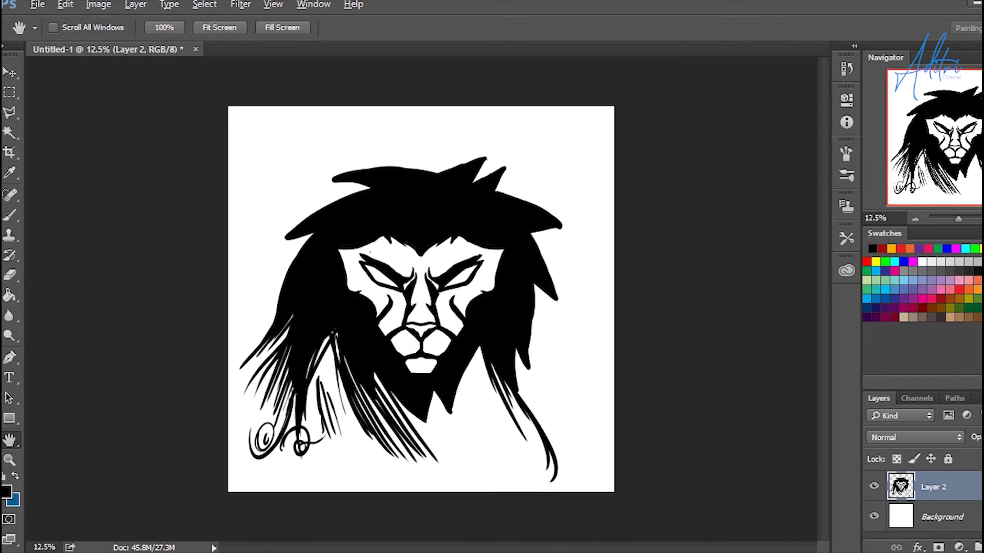
key("b")
mouse_move(431, 412)
left_mouse_down()
mouse_move(454, 492)
mouse_move(456, 477)
mouse_move(477, 492)
left_mouse_up()
mouse_move(410, 456)
left_mouse_down()
mouse_move(423, 492)
mouse_move(419, 474)
mouse_move(453, 487)
left_mouse_up()
left_click_drag(441, 402, 479, 492)
left_click_drag(474, 348, 507, 482)
left_click_drag(505, 394, 533, 474)
mouse_move(530, 336)
left_mouse_down()
mouse_move(564, 359)
mouse_move(572, 395)
left_mouse_up()
left_click_drag(536, 284, 556, 398)
left_click_drag(532, 353, 553, 441)
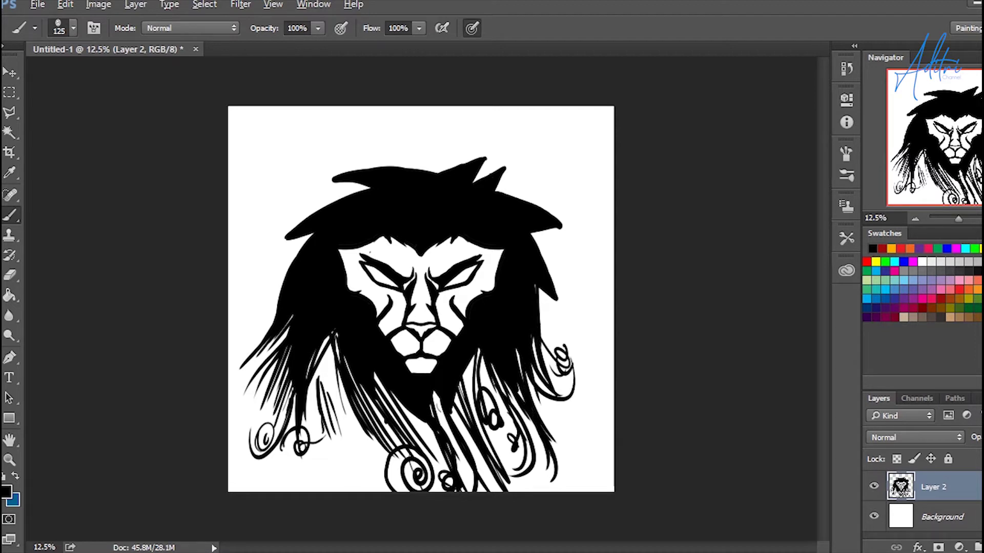
- Paint large spirals, curls and hair strands into the lower-left mane
left_click_drag(338, 341, 341, 477)
left_click_drag(328, 415, 307, 456)
left_click_drag(292, 415, 333, 489)
left_click_drag(325, 338, 358, 489)
left_click_drag(343, 359, 379, 451)
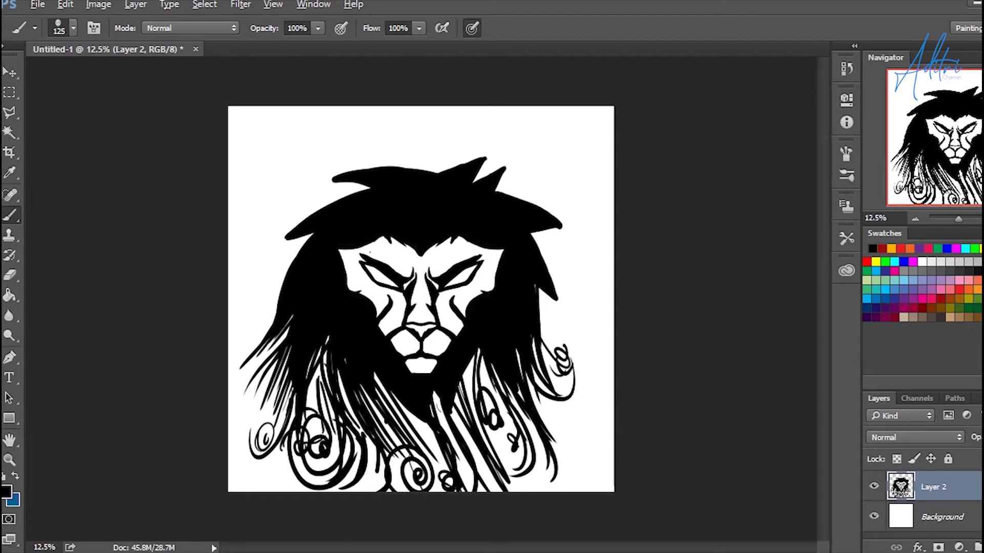
left_click_drag(354, 397, 377, 492)
mouse_move(295, 431)
left_mouse_down()
mouse_move(251, 492)
mouse_move(305, 492)
left_mouse_up()
left_click_drag(295, 381, 288, 430)
mouse_move(277, 456)
left_mouse_down()
mouse_move(256, 405)
mouse_move(258, 441)
left_mouse_up()
- Add hooked curls and strands along the mane's left edge
left_click_drag(293, 361, 266, 403)
left_click_drag(291, 321, 228, 366)
mouse_move(254, 289)
left_mouse_down()
mouse_move(246, 351)
mouse_move(266, 341)
left_mouse_up()
left_click_drag(284, 334, 231, 410)
left_click_drag(241, 407, 230, 468)
left_click_drag(261, 361, 230, 459)
left_click_drag(274, 317, 229, 355)
mouse_move(276, 492)
left_mouse_down()
mouse_move(256, 464)
mouse_move(228, 491)
left_mouse_up()
- Paint swirling curls and a wavy strand in the lower-right mane and right edge
left_click_drag(528, 479, 494, 431)
mouse_move(559, 492)
left_mouse_down()
mouse_move(527, 423)
mouse_move(579, 492)
left_mouse_up()
mouse_move(533, 389)
left_mouse_down()
mouse_move(584, 359)
mouse_move(590, 333)
left_mouse_up()
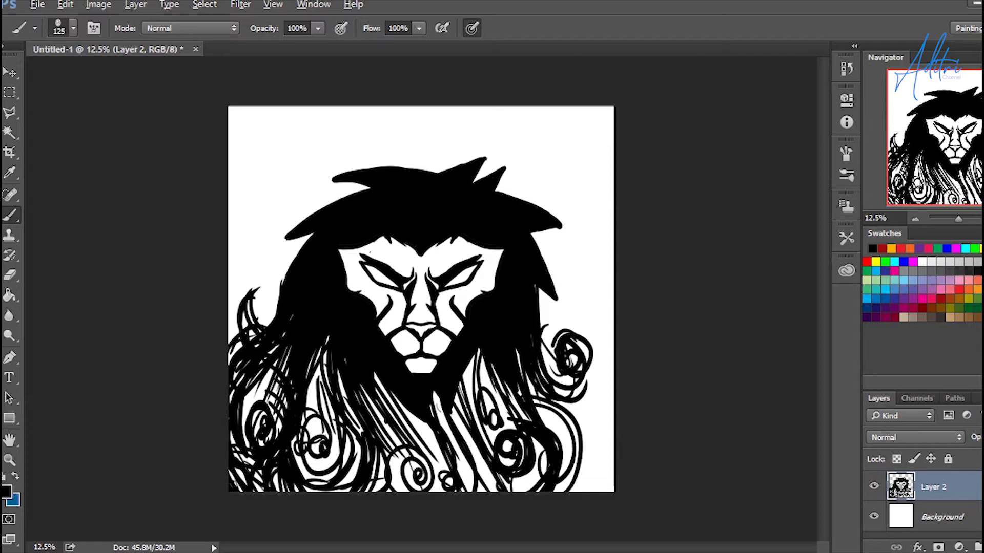
left_click_drag(569, 384, 587, 272)
left_click_drag(546, 338, 556, 284)
- Extend curved and diagonal strands from the mane to the right canvas edge
left_click_drag(536, 399, 608, 443)
mouse_move(543, 441)
left_mouse_down()
mouse_move(615, 425)
mouse_move(615, 374)
left_mouse_up()
left_click_drag(589, 435, 615, 341)
left_click_drag(559, 427, 614, 343)
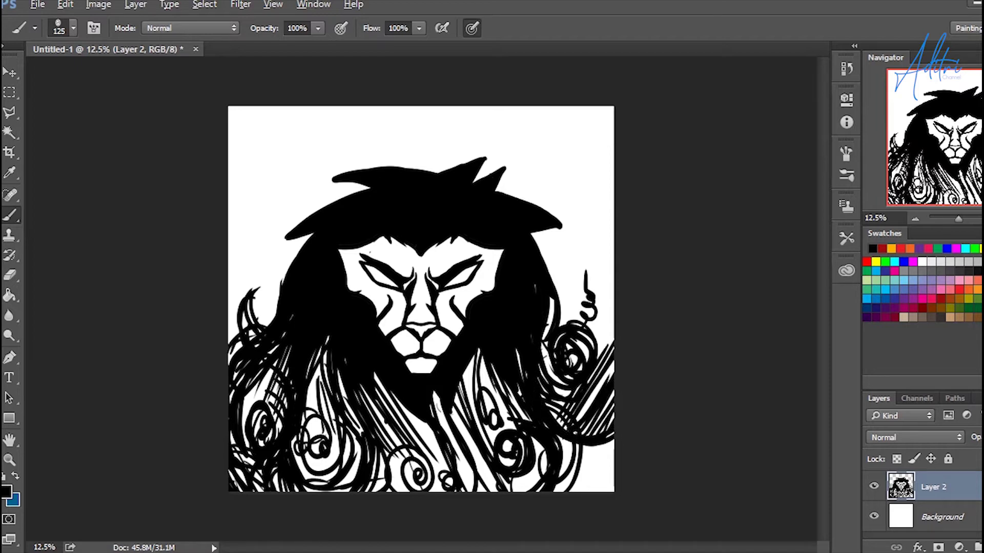
- Paint vertical strands and a curl in the lower-centre and lower-right mane
mouse_move(397, 399)
left_mouse_down()
mouse_move(382, 435)
mouse_move(423, 481)
left_mouse_up()
left_click_drag(436, 392, 445, 487)
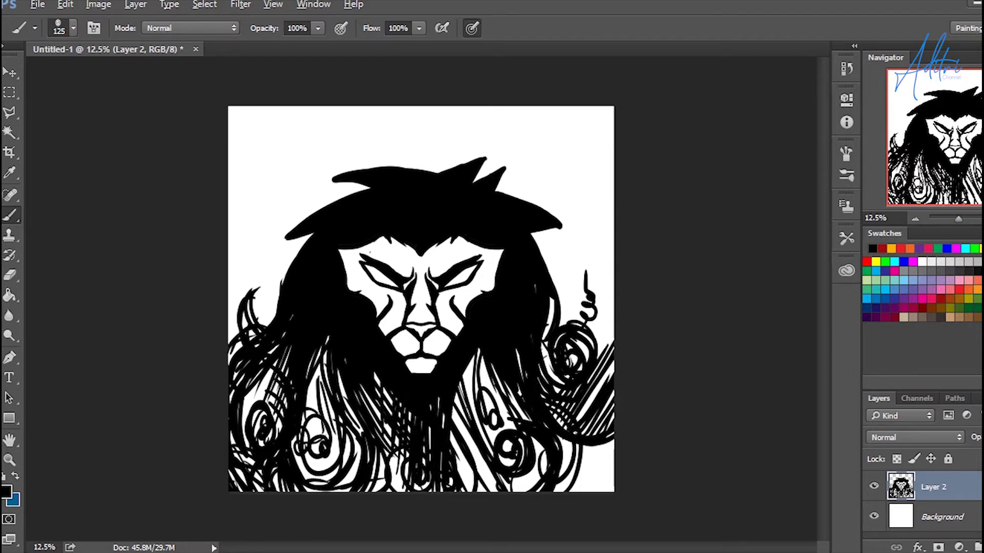
left_click_drag(477, 349, 453, 454)
left_click_drag(485, 358, 474, 414)
left_click_drag(485, 367, 495, 418)
left_click_drag(506, 380, 502, 420)
- Paint curling and wispy strands through the upper-left mane
mouse_move(264, 300)
left_mouse_down()
mouse_move(256, 307)
mouse_move(248, 210)
left_mouse_up()
left_click_drag(279, 259, 296, 182)
left_click_drag(307, 244, 271, 189)
mouse_move(287, 263)
left_mouse_down()
mouse_move(228, 287)
mouse_move(228, 318)
left_mouse_up()
left_click_drag(280, 285, 228, 333)
mouse_move(276, 236)
left_mouse_down()
mouse_move(295, 205)
mouse_move(287, 175)
mouse_move(256, 174)
left_mouse_up()
mouse_move(246, 208)
left_mouse_down()
mouse_move(271, 159)
mouse_move(241, 128)
left_mouse_up()
- Add a large spiral, big curls above the head, and wisps along the upper edge
left_click_drag(308, 184, 338, 169)
left_click_drag(241, 149, 313, 120)
left_click_drag(287, 164, 259, 133)
left_click_drag(241, 184, 228, 274)
left_click_drag(302, 213, 359, 182)
left_click_drag(377, 166, 404, 128)
mouse_move(405, 167)
left_mouse_down()
mouse_move(464, 143)
mouse_move(461, 132)
left_mouse_up()
- Sweep strokes up-right across the mane top and fill the upper-left area with swirls
left_click_drag(441, 166, 512, 111)
mouse_move(477, 182)
left_mouse_down()
mouse_move(525, 108)
mouse_move(538, 106)
left_mouse_up()
left_click_drag(512, 195, 538, 121)
mouse_move(305, 120)
left_mouse_down()
mouse_move(228, 137)
mouse_move(310, 108)
left_mouse_up()
left_click_drag(284, 128, 351, 108)
mouse_move(354, 169)
left_mouse_down()
mouse_move(328, 115)
mouse_move(341, 107)
left_mouse_up()
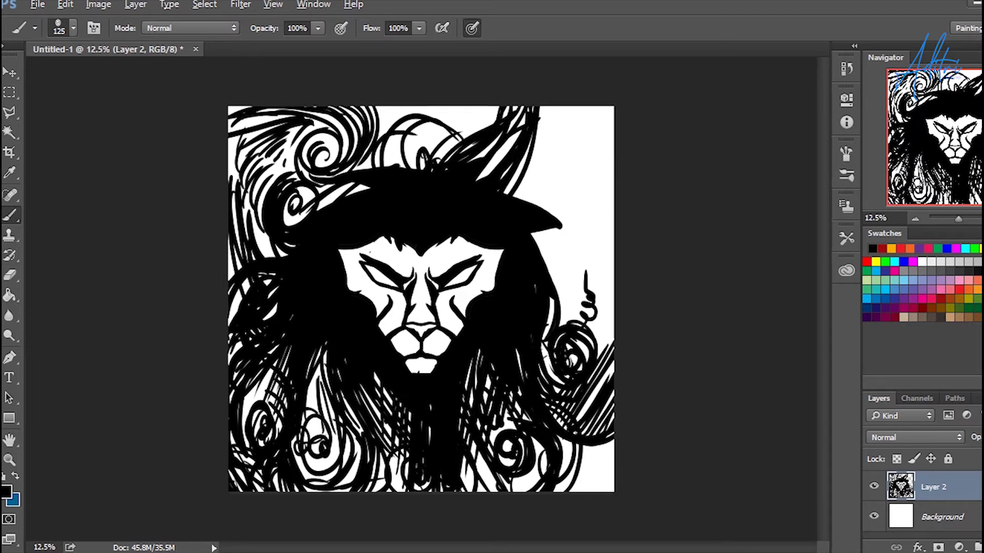
mouse_move(395, 156)
left_mouse_down()
mouse_move(472, 109)
mouse_move(492, 107)
left_mouse_up()
- Fill the top-right corner, right mane and bottom-right corner with curved strokes and a spiral
mouse_move(505, 192)
left_mouse_down()
mouse_move(597, 164)
mouse_move(566, 177)
left_mouse_up()
mouse_move(527, 203)
left_mouse_down()
mouse_move(579, 134)
mouse_move(615, 135)
left_mouse_up()
left_click_drag(551, 146, 615, 110)
left_click_drag(543, 189, 615, 108)
left_click_drag(533, 208, 589, 108)
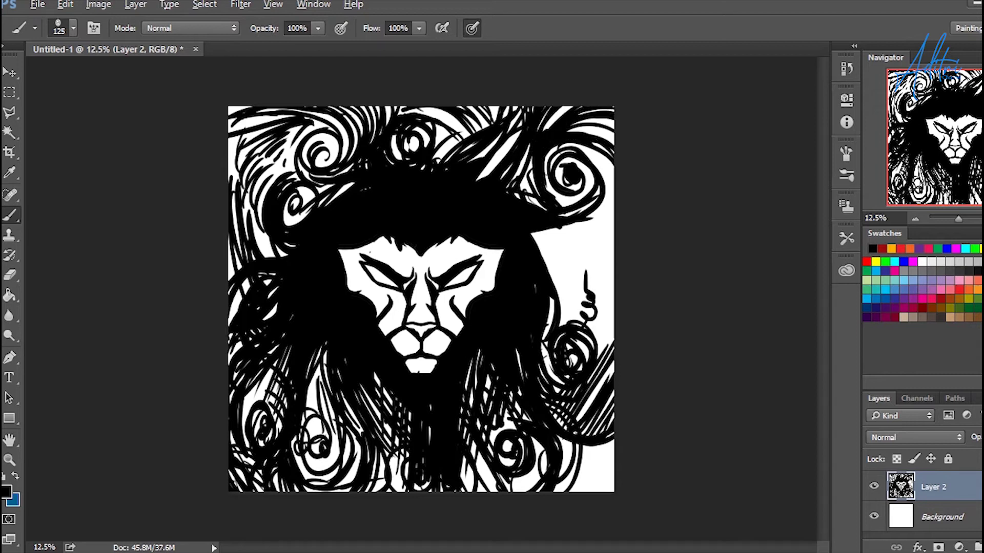
mouse_move(551, 228)
left_mouse_down()
mouse_move(615, 204)
mouse_move(613, 307)
mouse_move(597, 308)
left_mouse_up()
mouse_move(559, 264)
left_mouse_down()
mouse_move(610, 390)
mouse_move(615, 280)
left_mouse_up()
left_click_drag(571, 492, 613, 443)
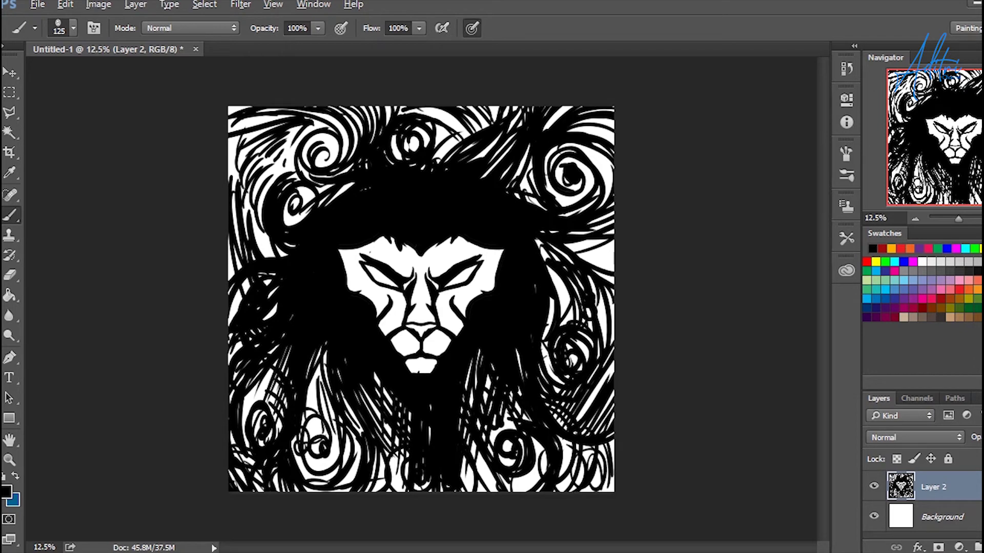
- Add upper-left curved strokes, a thin scar across the left eye, and a new empty layer
left_click_drag(230, 169, 261, 117)
left_click_drag(230, 189, 295, 115)
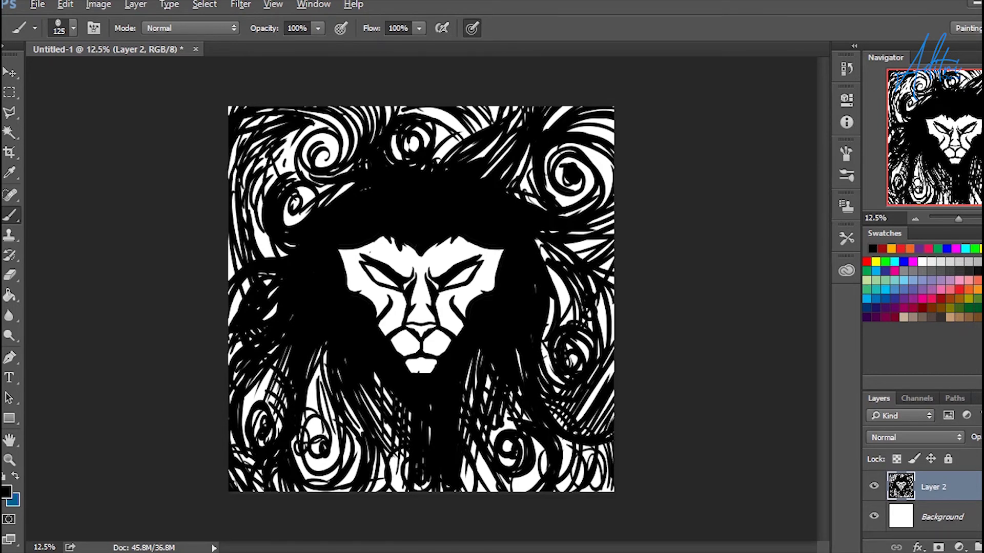
left_click_drag(264, 182, 310, 126)
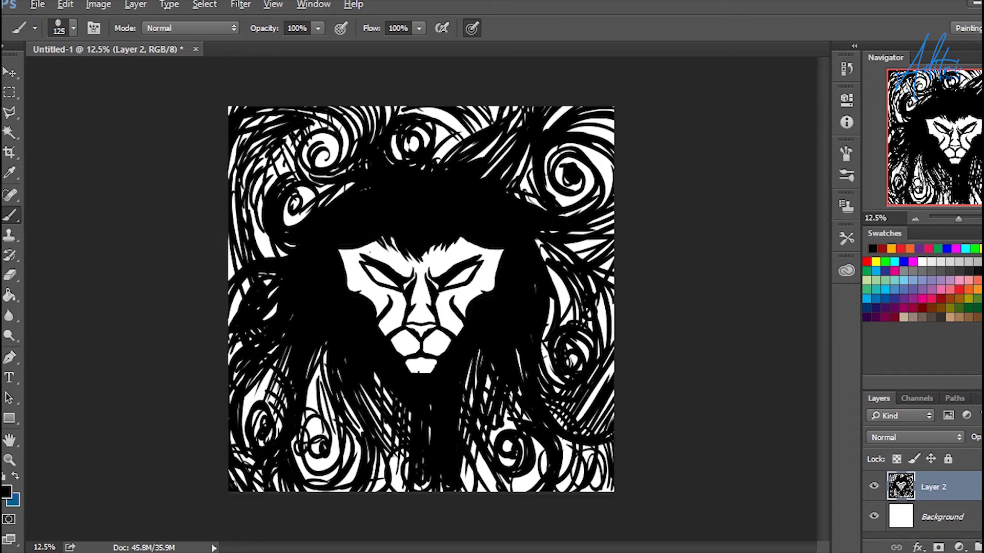
left_click_drag(392, 239, 368, 300)
key("ctrl+shift+alt+n")
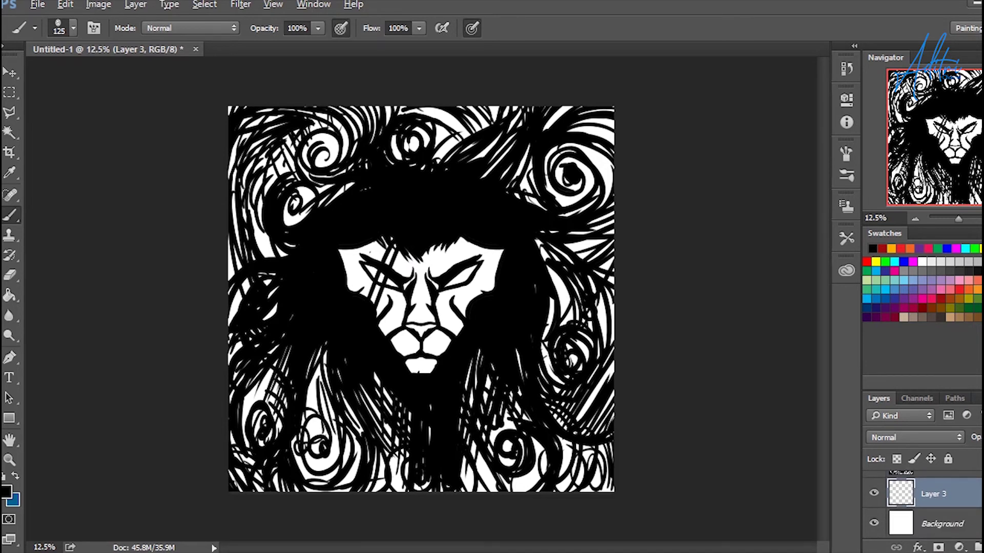
- Pick red and brush red strokes across the lower, left, upper and right canvas
left_click(866, 262)
left_click_drag(520, 483, 607, 446)
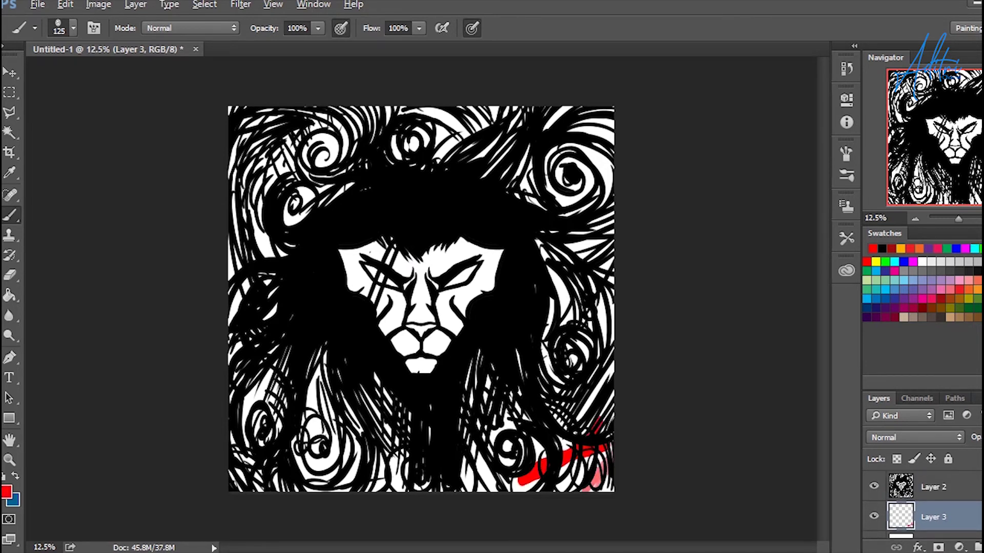
left_click_drag(482, 491, 541, 463)
left_click_drag(479, 472, 543, 441)
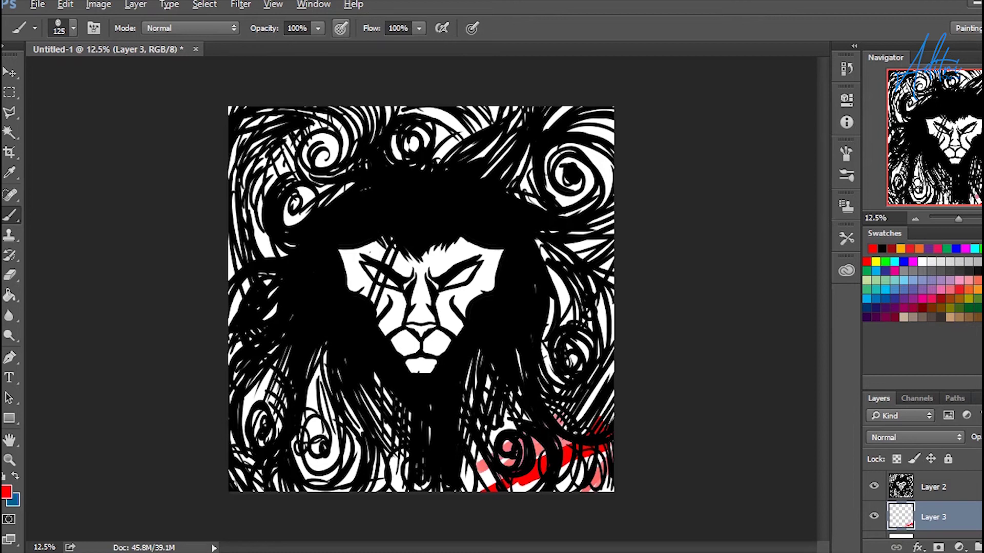
left_click_drag(599, 472, 517, 487)
left_click_drag(607, 405, 466, 487)
left_click_drag(599, 308, 397, 459)
left_click_drag(328, 472, 328, 417)
left_click_drag(258, 430, 265, 249)
left_click_drag(351, 474, 235, 446)
left_click_drag(262, 241, 374, 120)
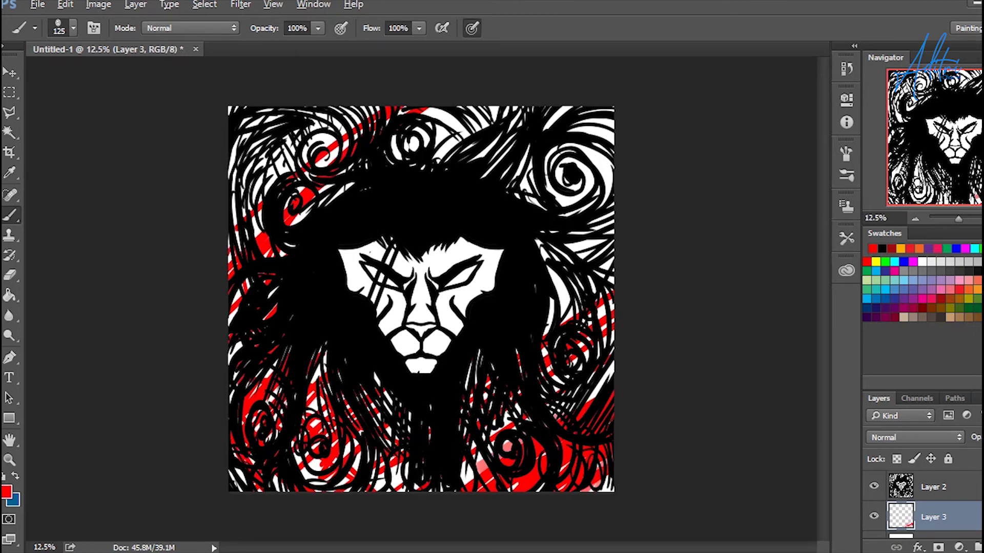
left_click_drag(267, 205, 266, 120)
mouse_move(451, 154)
left_mouse_down()
mouse_move(584, 123)
mouse_move(563, 317)
mouse_move(546, 333)
left_mouse_up()
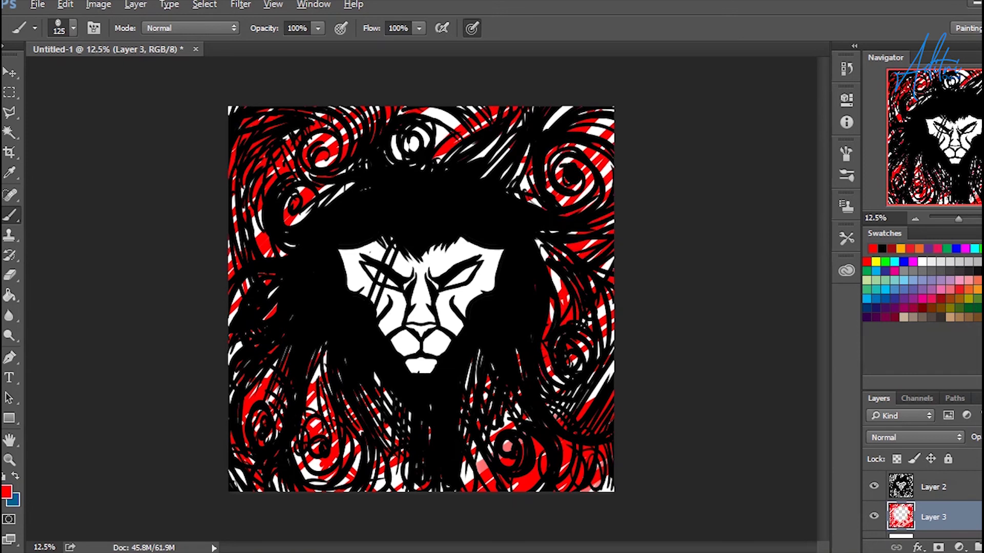
- Brush yellow strokes up the left side, across the top, and over the right and bottom
left_click_drag(259, 476, 245, 399)
left_click_drag(315, 469, 266, 390)
left_click_drag(359, 430, 346, 402)
mouse_move(262, 256)
left_mouse_down()
mouse_move(282, 146)
mouse_move(339, 133)
left_mouse_up()
mouse_move(465, 131)
left_mouse_down()
mouse_move(532, 194)
mouse_move(613, 121)
left_mouse_up()
left_click_drag(435, 146, 464, 110)
mouse_move(549, 299)
left_mouse_down()
mouse_move(610, 241)
mouse_move(602, 458)
mouse_move(540, 454)
mouse_move(467, 482)
left_mouse_up()
mouse_move(371, 400)
left_mouse_down()
mouse_move(353, 441)
mouse_move(332, 427)
left_mouse_up()
- Add the last yellow touches on the lower left and top centre, and colour the eye scar red
left_click_drag(246, 295, 228, 262)
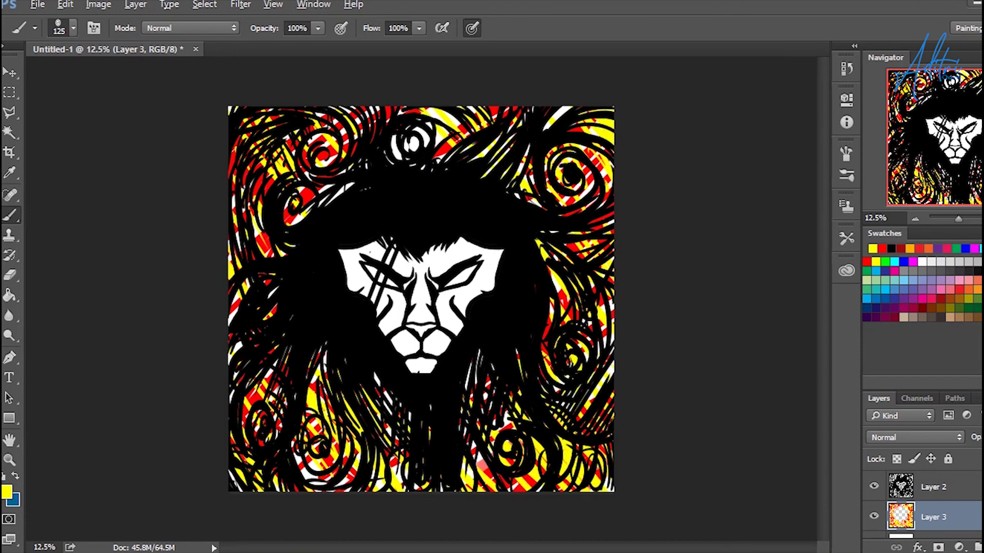
left_click_drag(393, 153, 416, 141)
left_click_drag(395, 243, 384, 271)
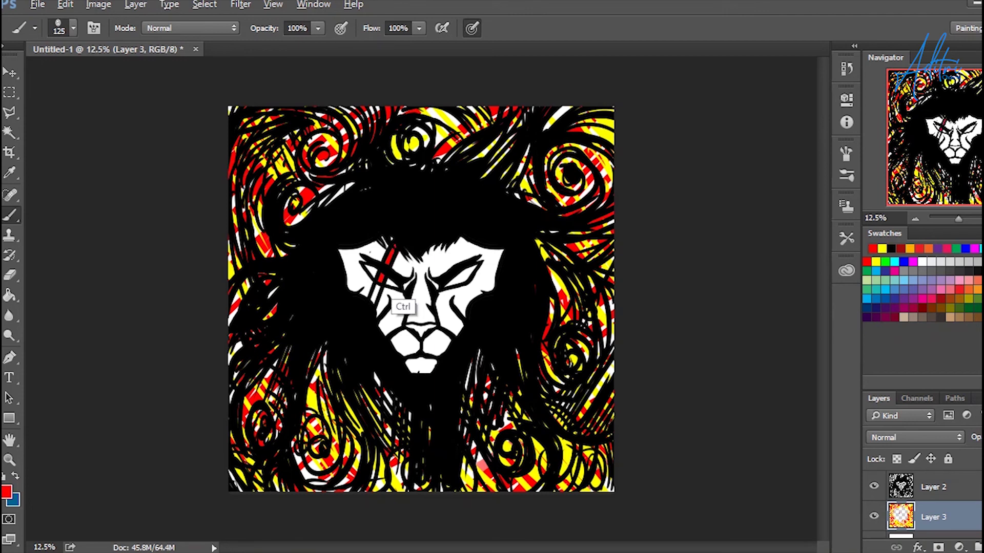
- Move the LION HED document into its own window and fit the whole image on screen
right_click(87, 49)
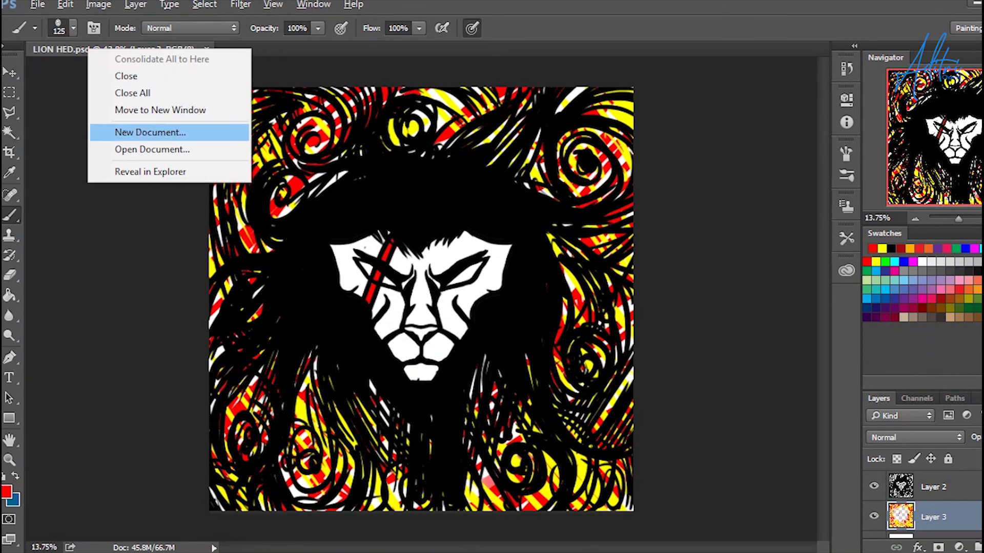
left_click(169, 108)
key("ctrl+0")
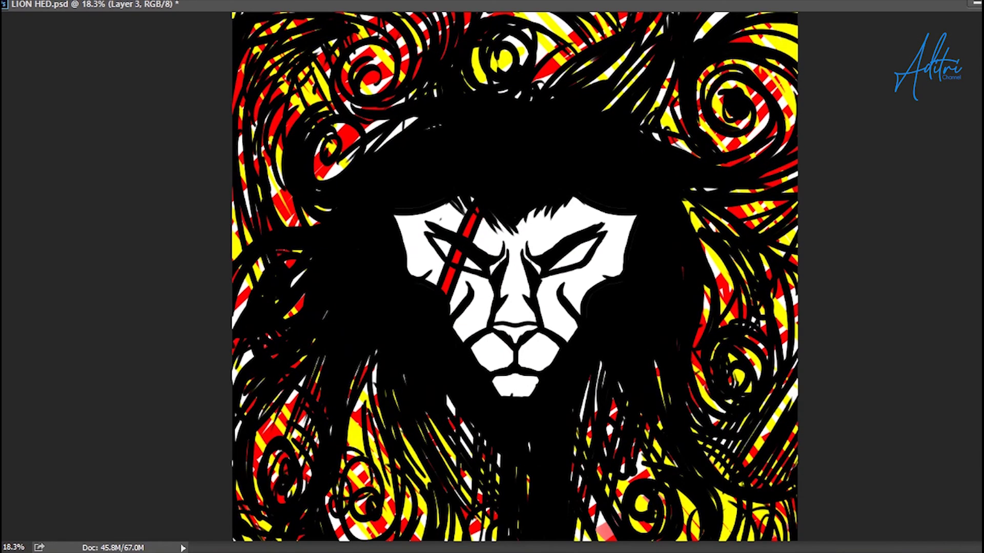